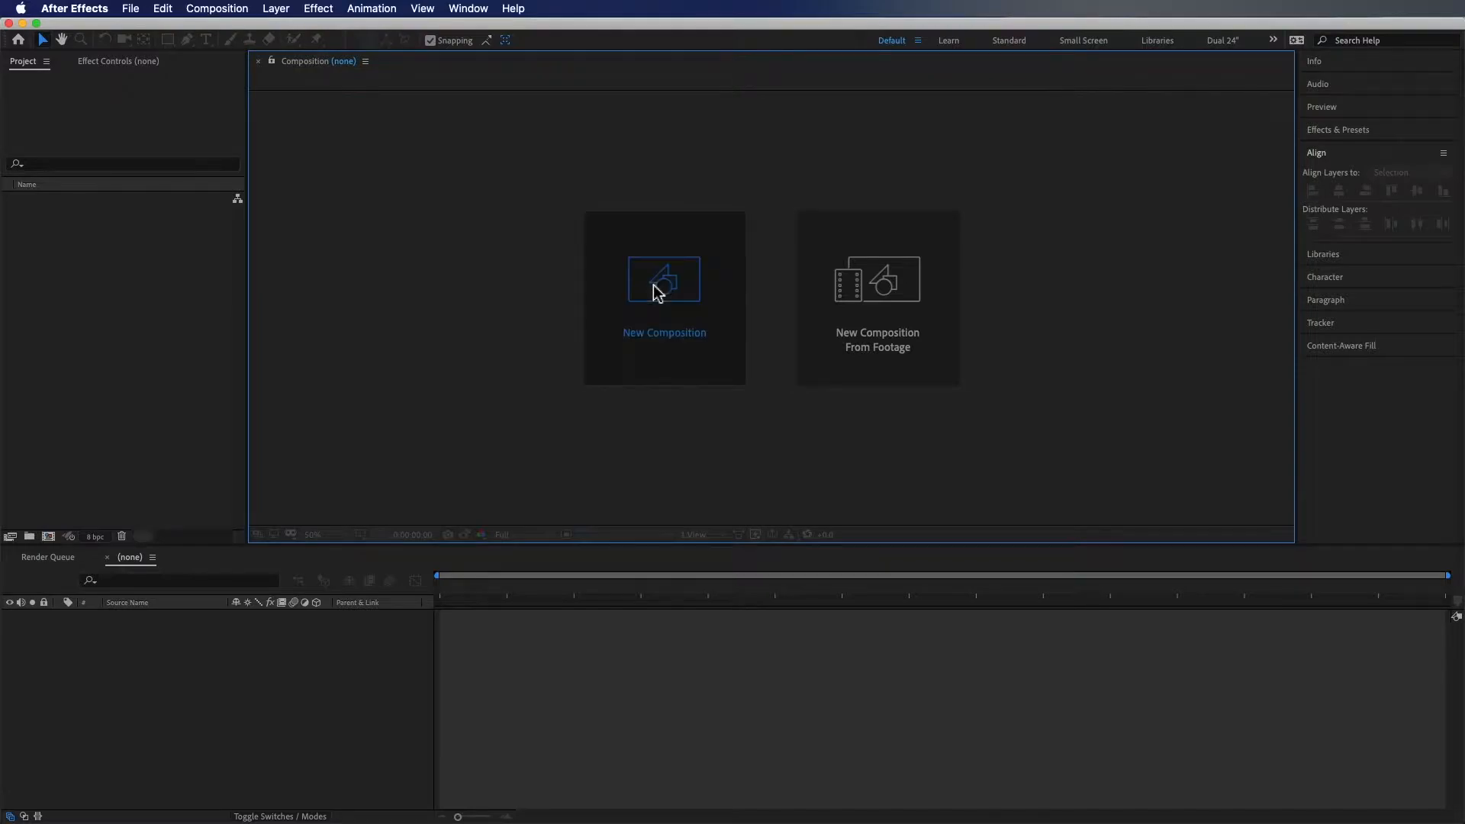
Create a new composition named "BG 1"
type("BG ")
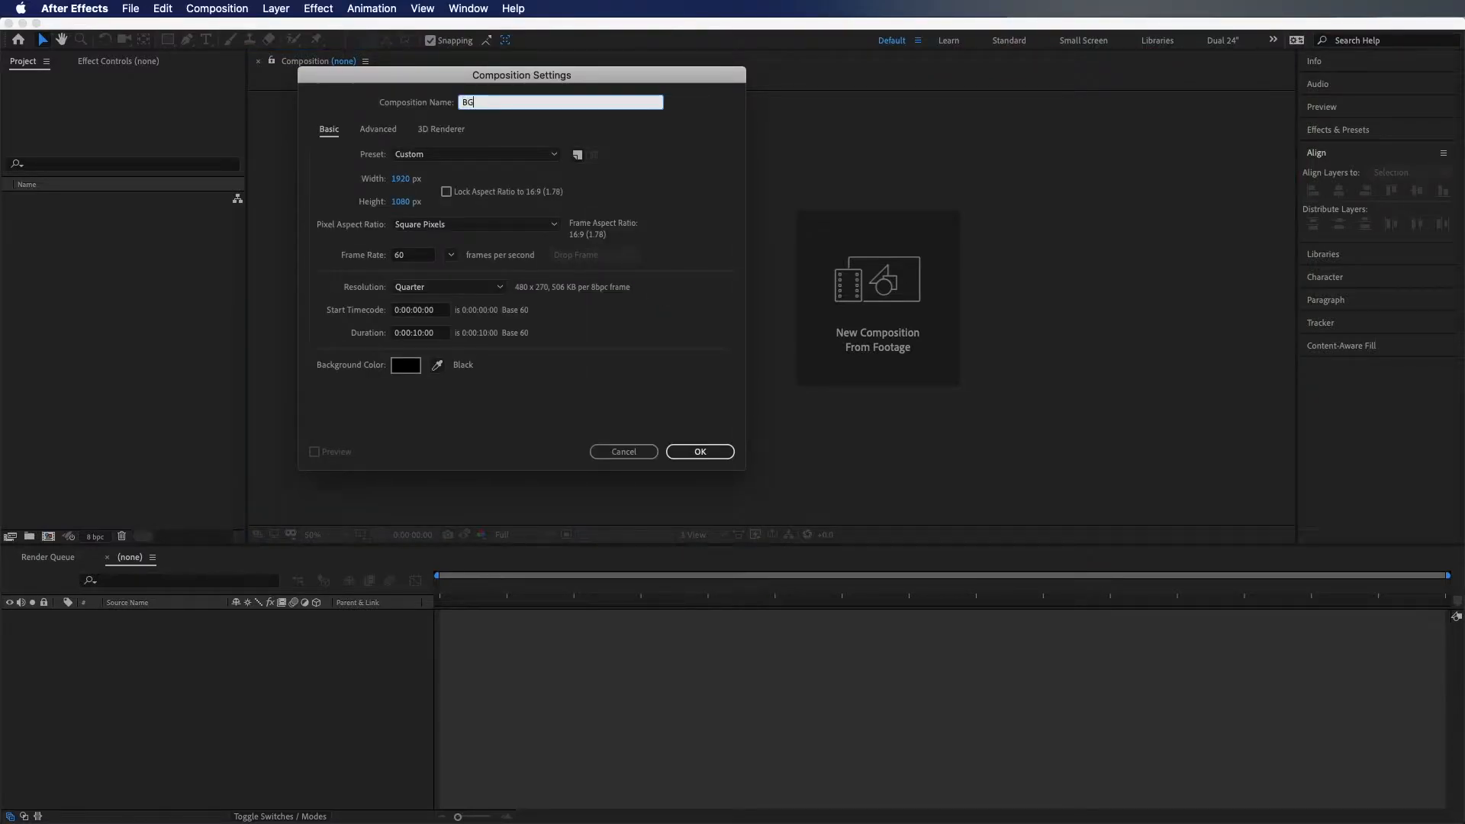
type("1")
key("Return")
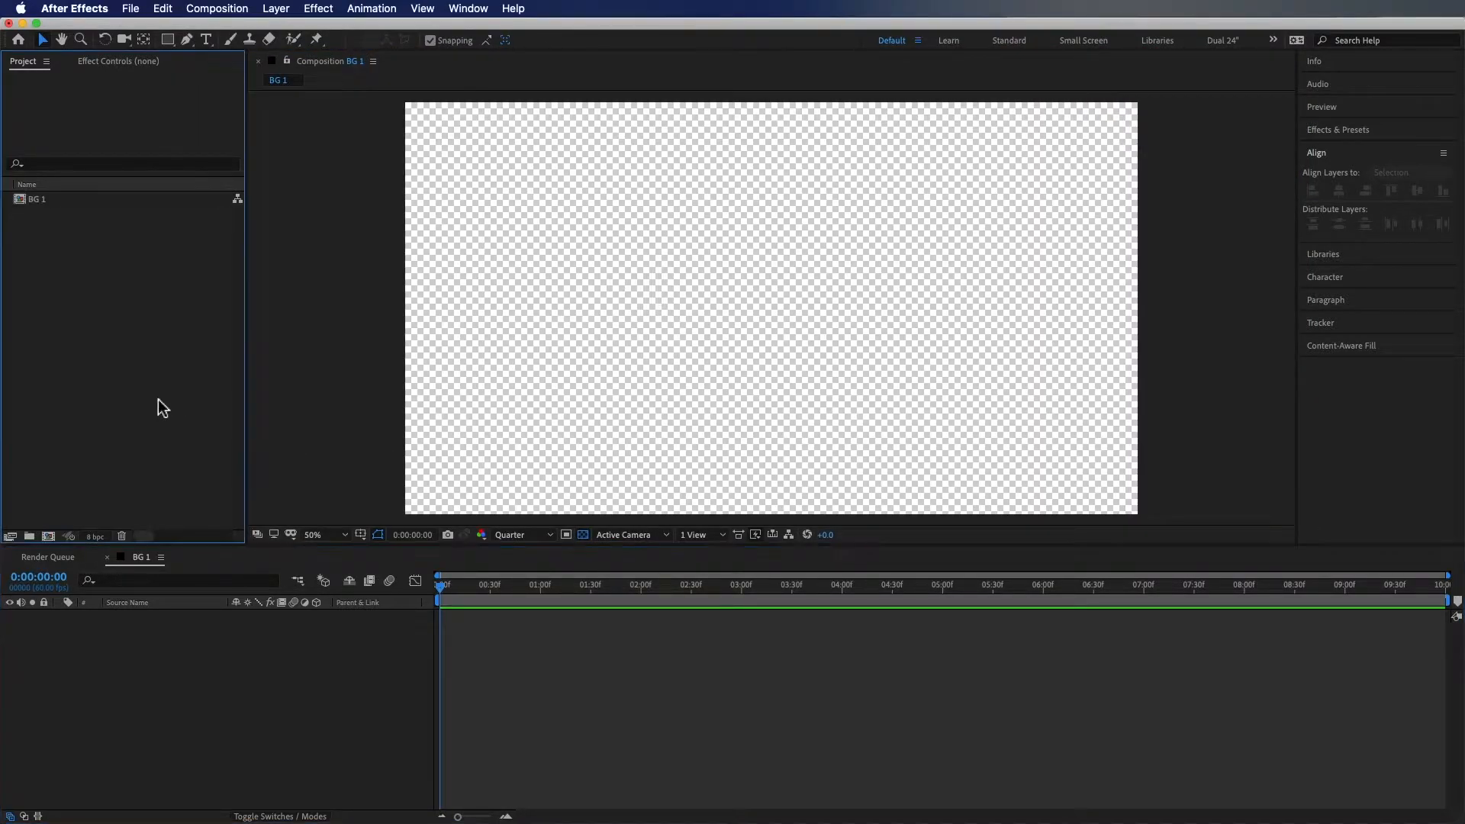
Add a new blue solid layer to the composition
right_click(163, 646)
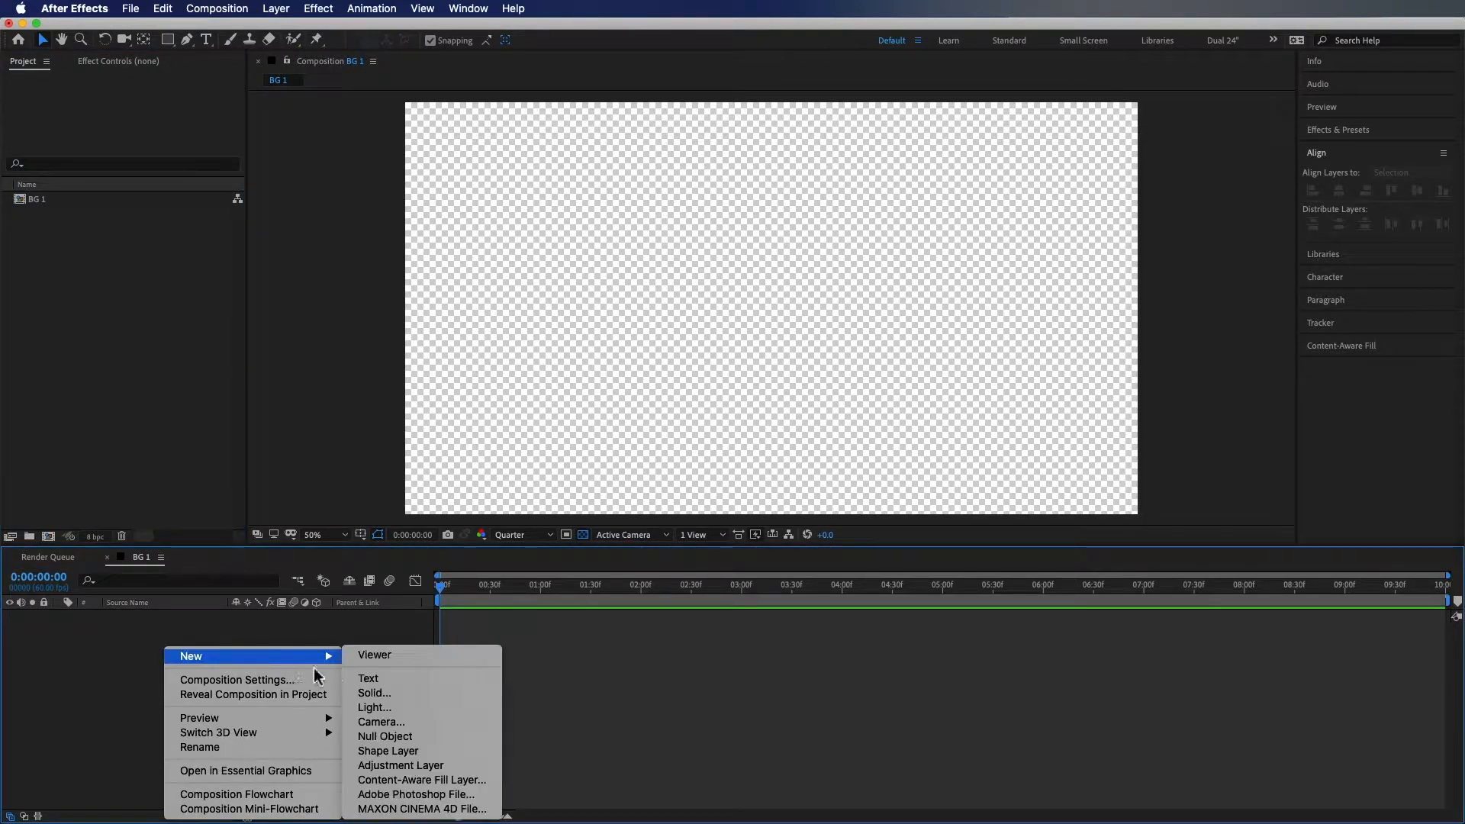
mouse_move(329, 658)
left_click(406, 693)
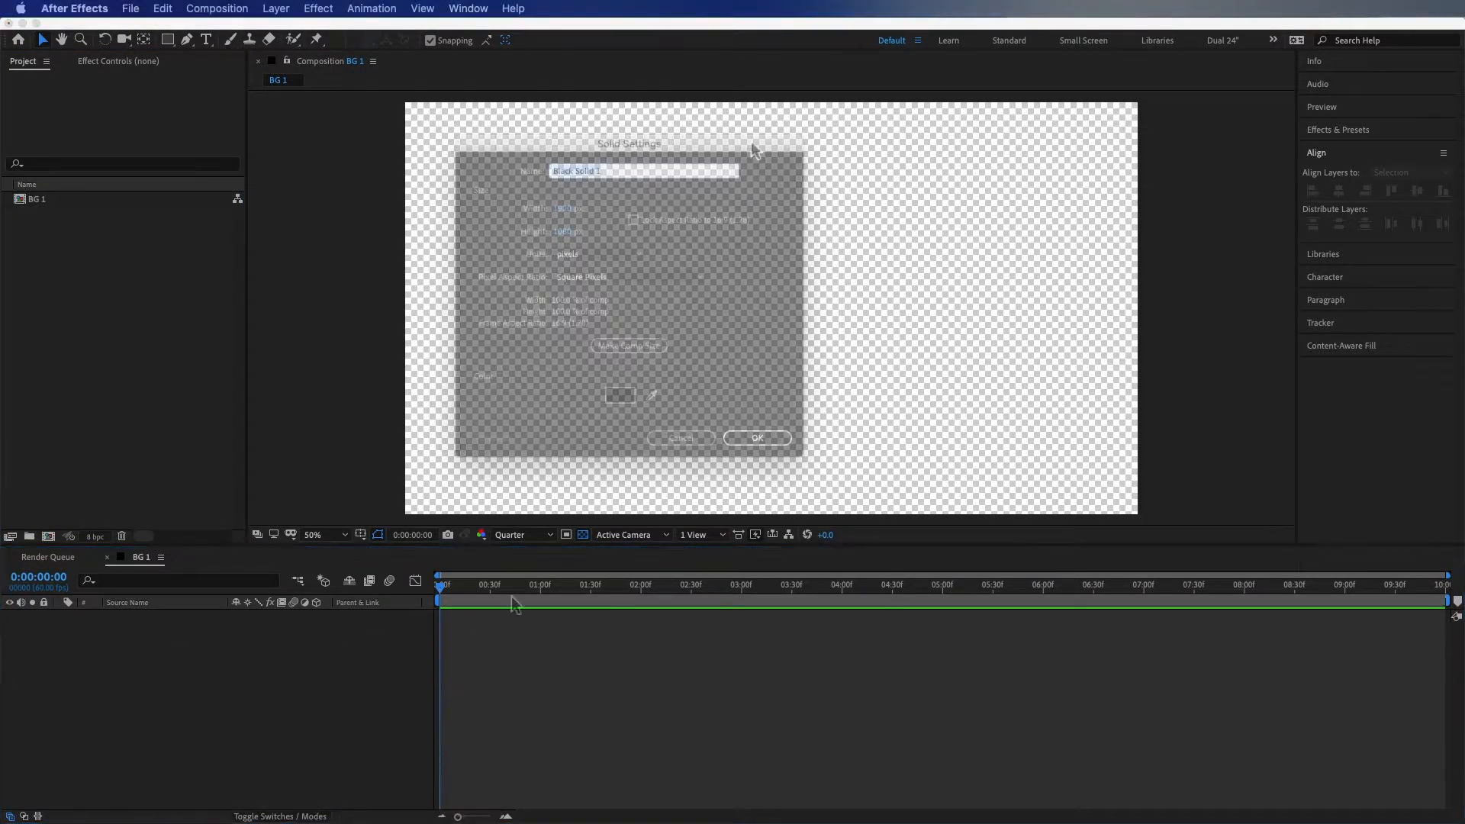
left_click(620, 395)
left_click_drag(650, 201, 630, 143)
left_click(773, 111)
key("Return")
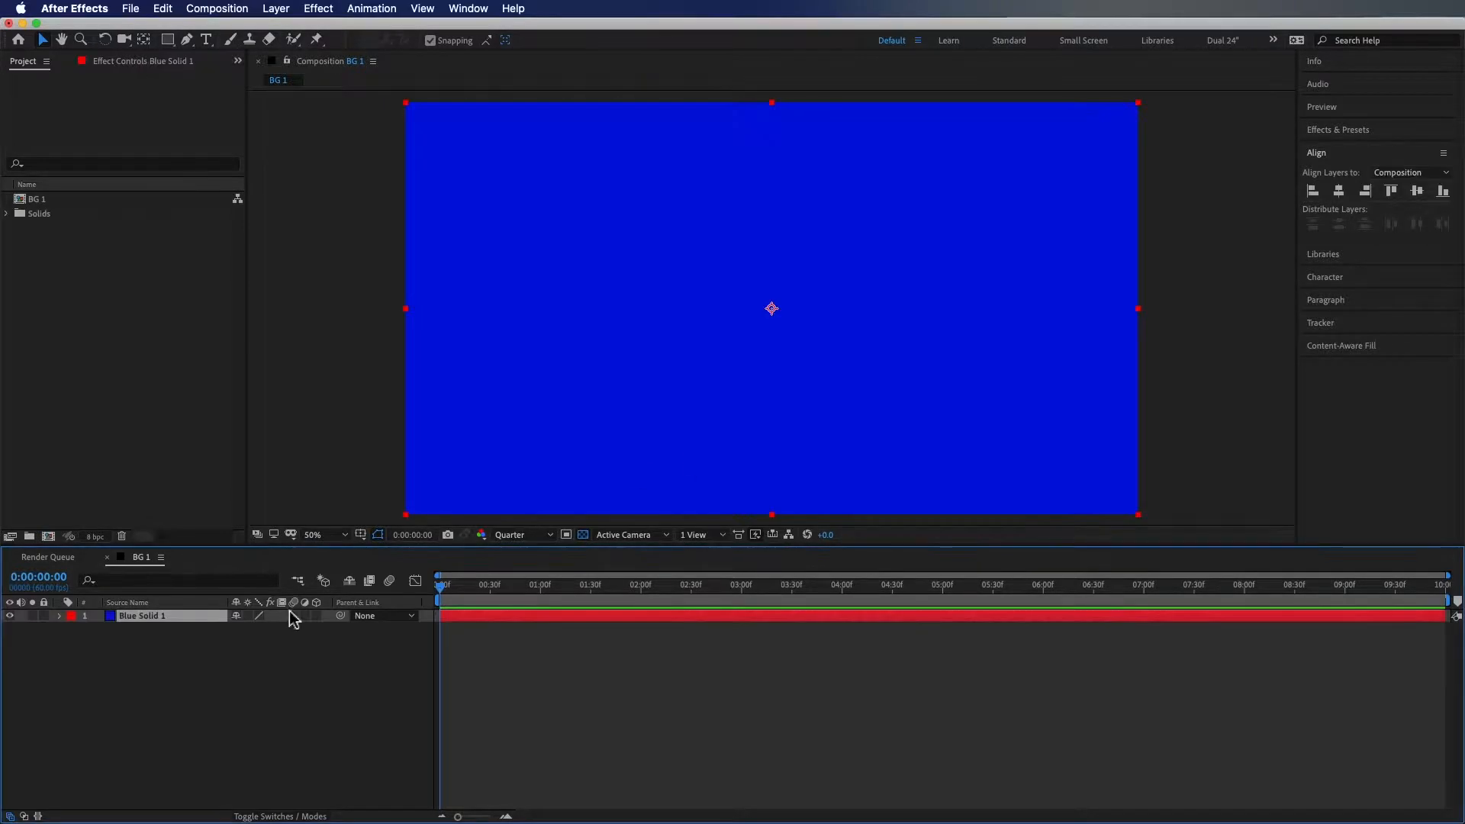
Set the solid layer's label color to Blue
left_click(71, 616)
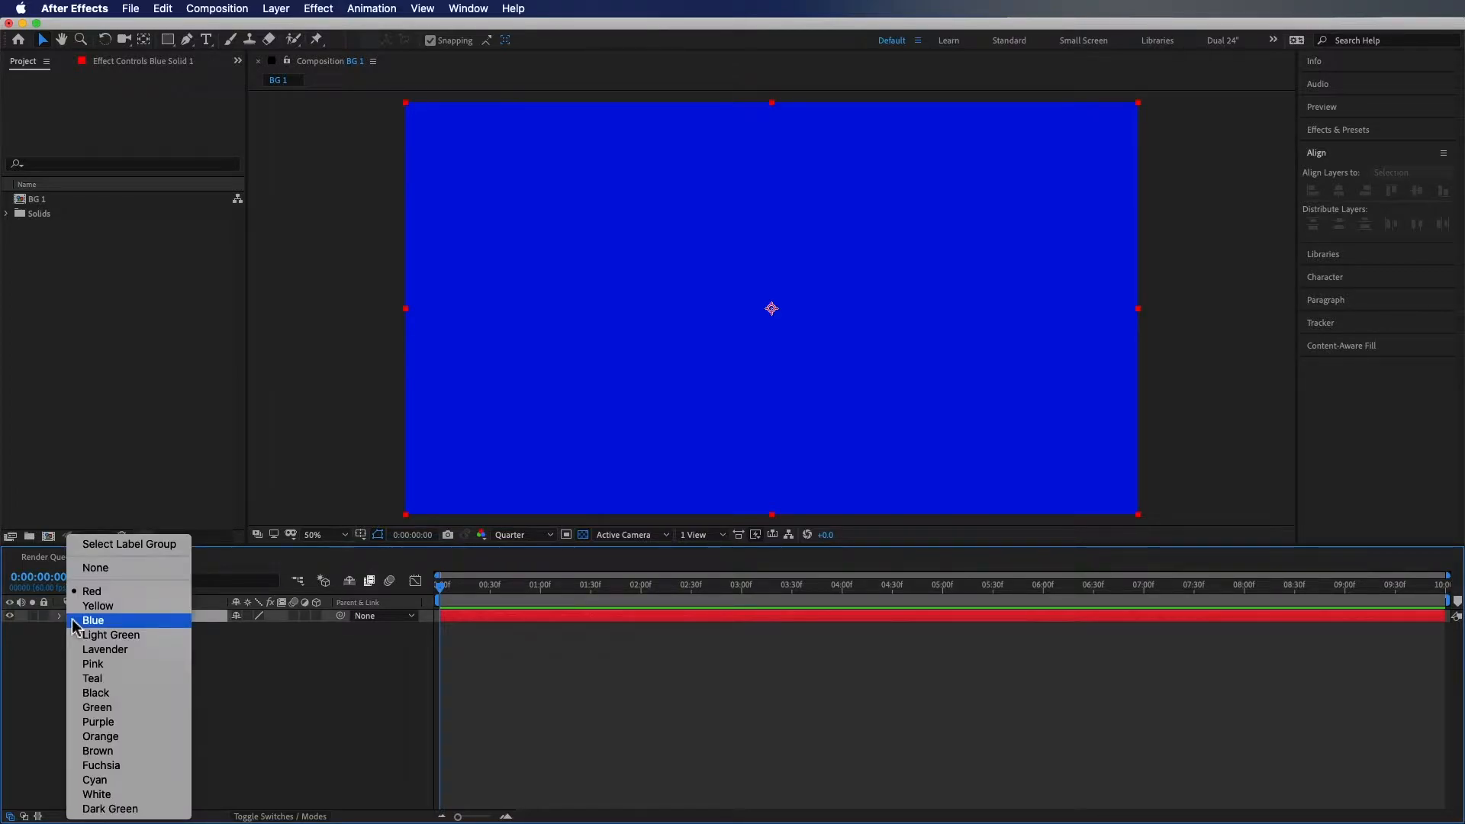
left_click(76, 621)
left_click(122, 680)
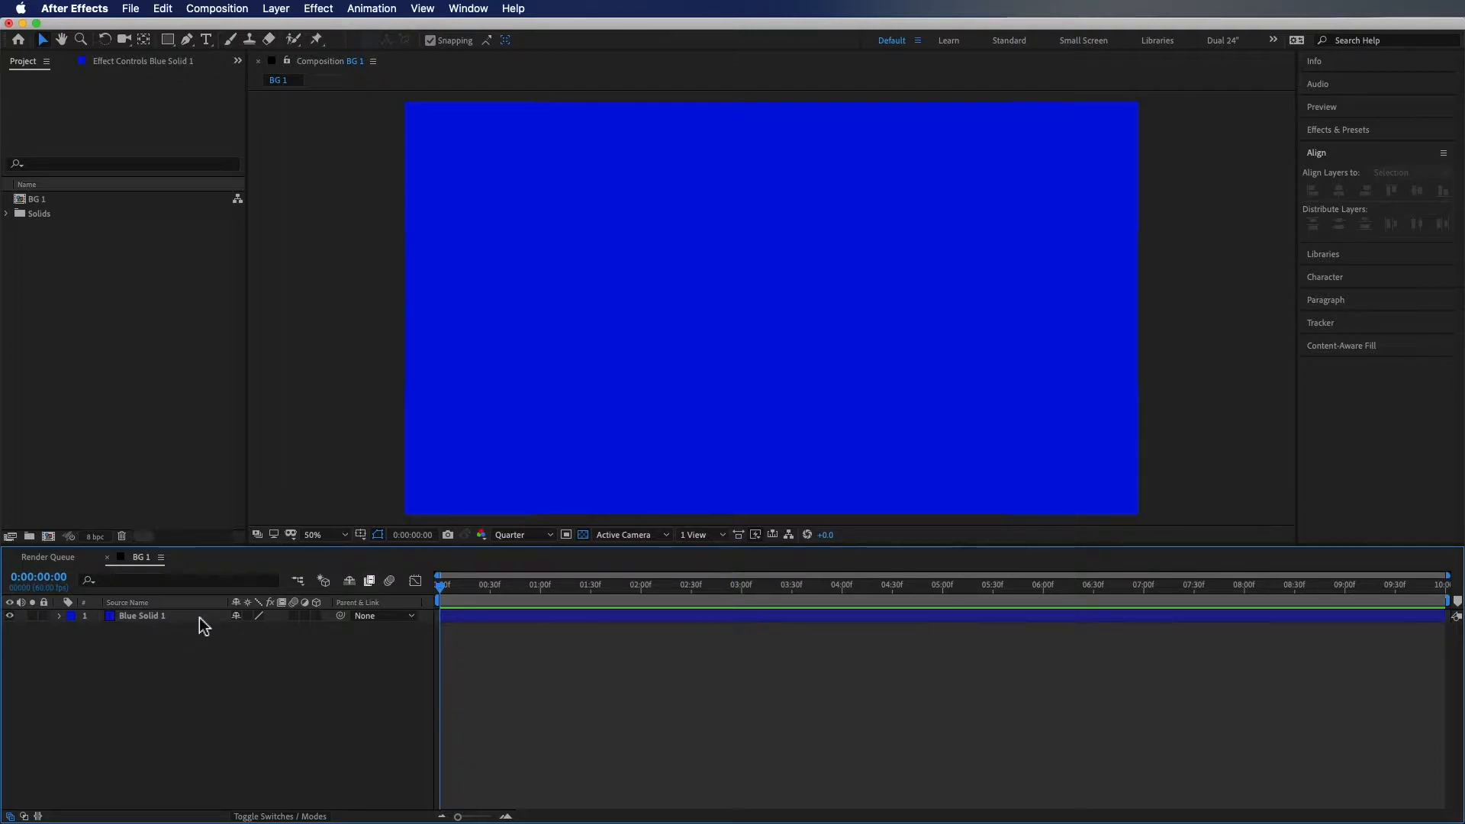
Search for and apply the Fill effect to the solid layer
left_click(1350, 129)
type("fill")
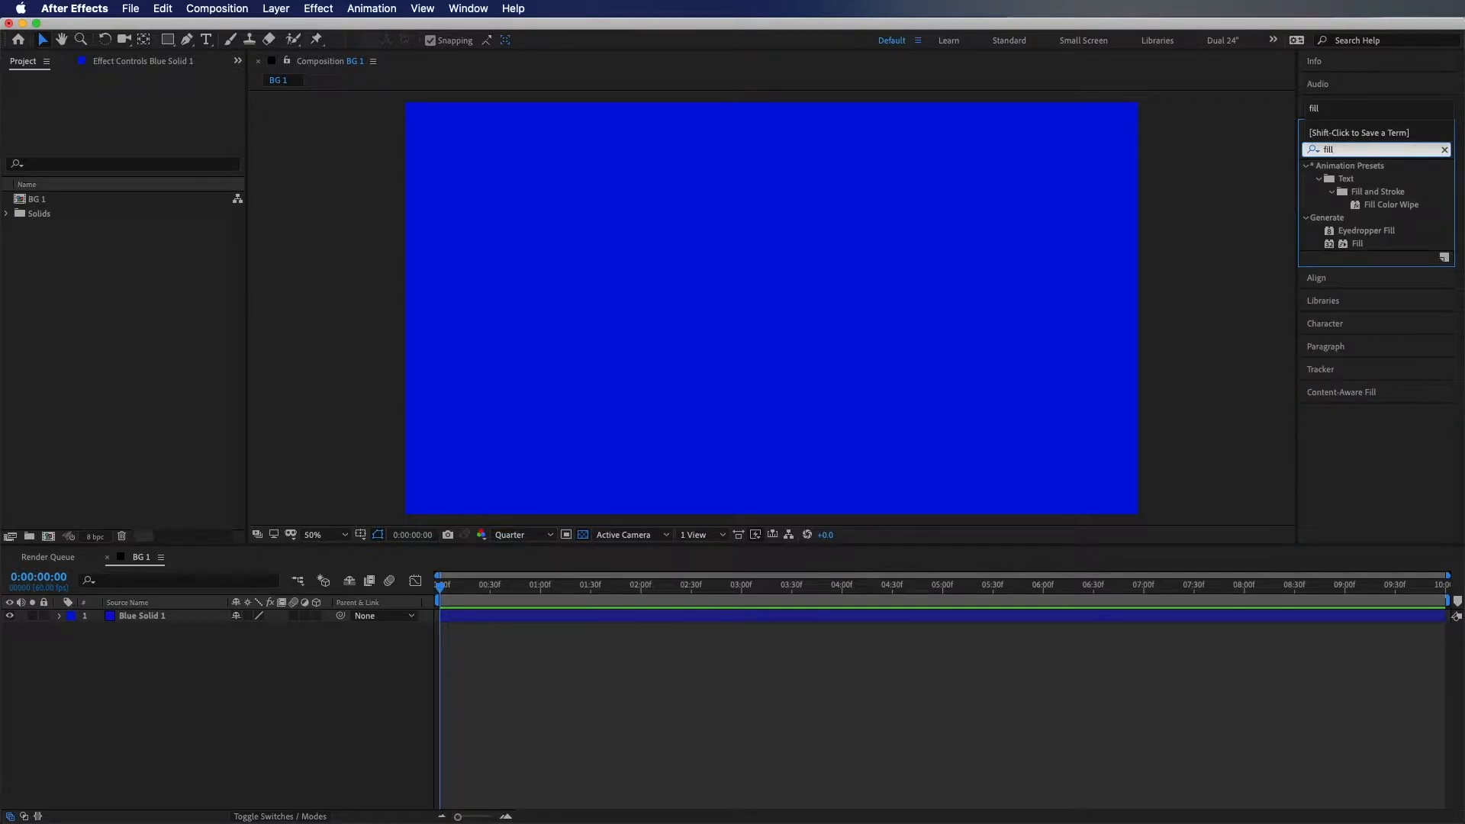
left_click_drag(1357, 244, 981, 282)
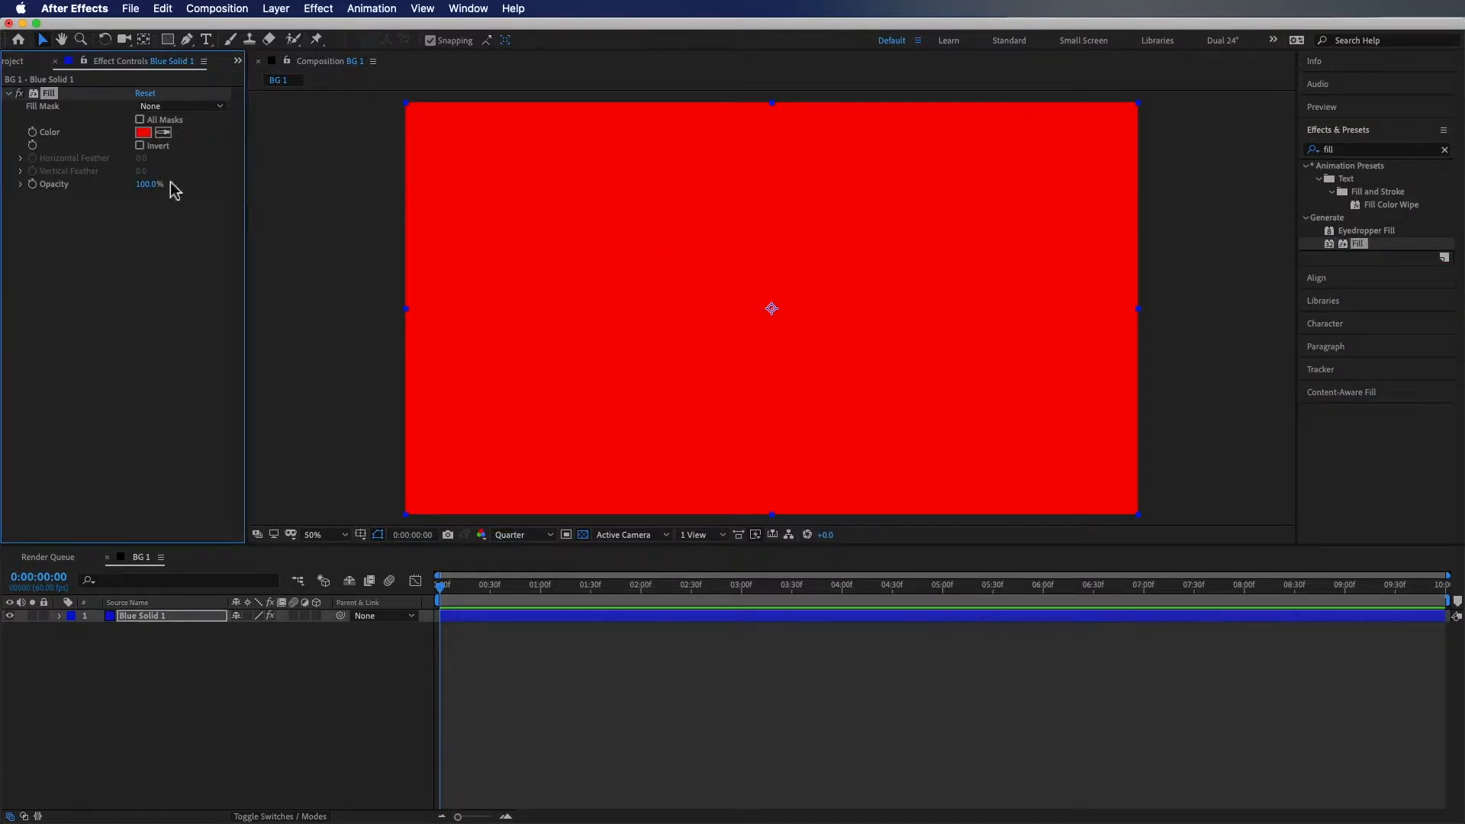
Change the Fill color to a dark red, then delete the Fill effect
left_click(142, 132)
left_click_drag(608, 160, 619, 211)
left_click(772, 133)
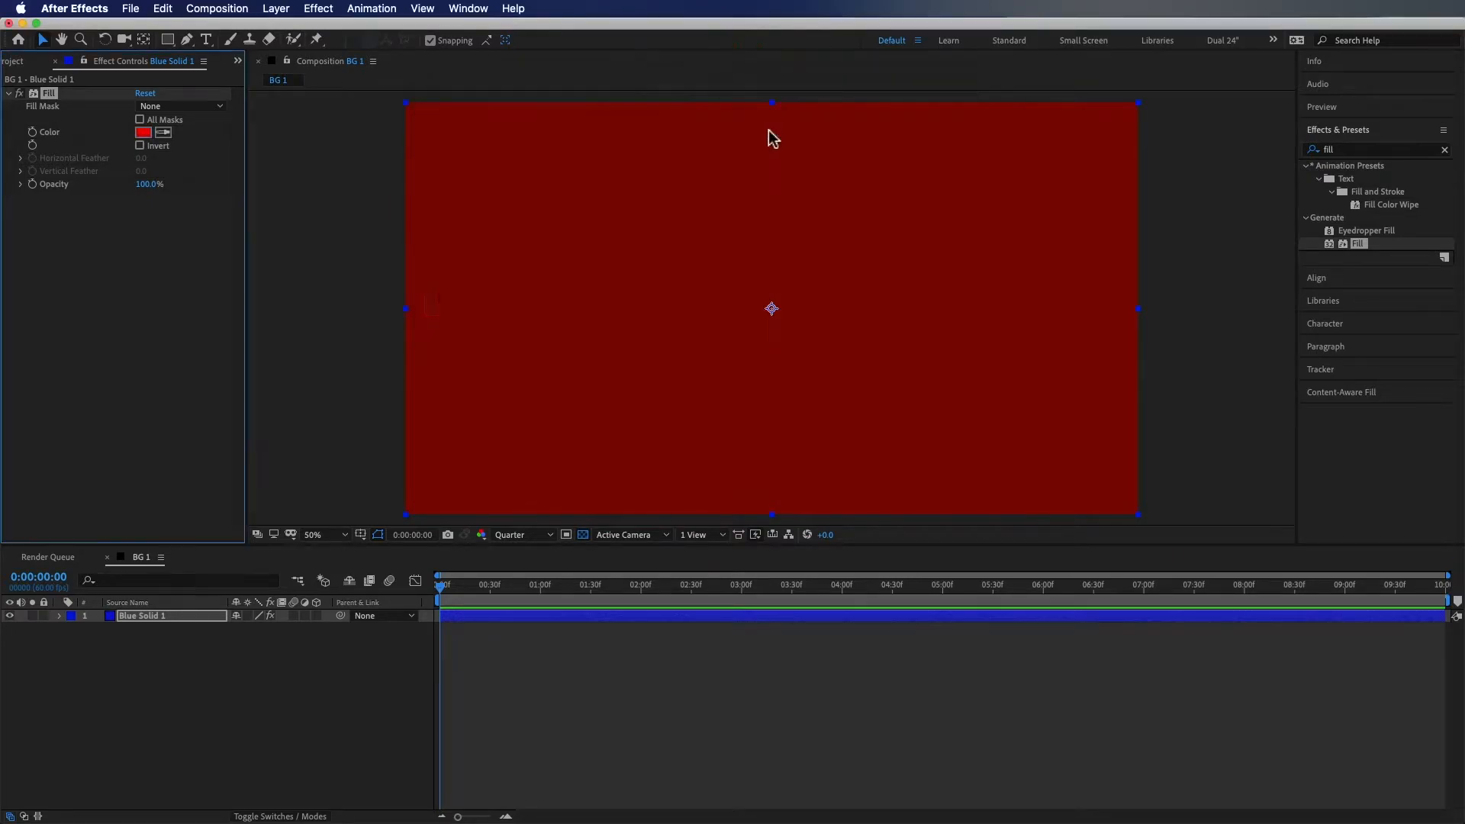
key("Delete")
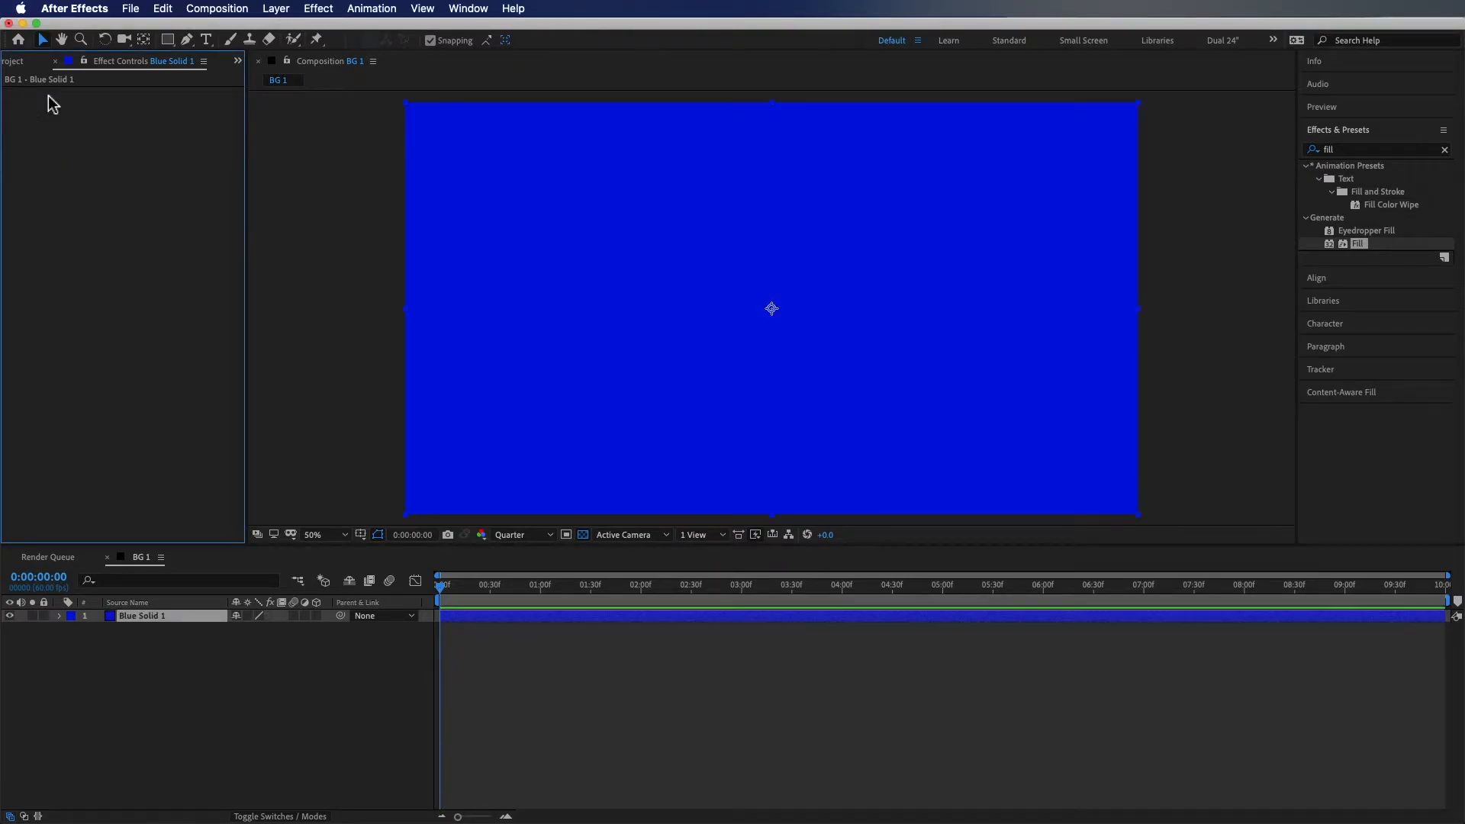
left_click(71, 673)
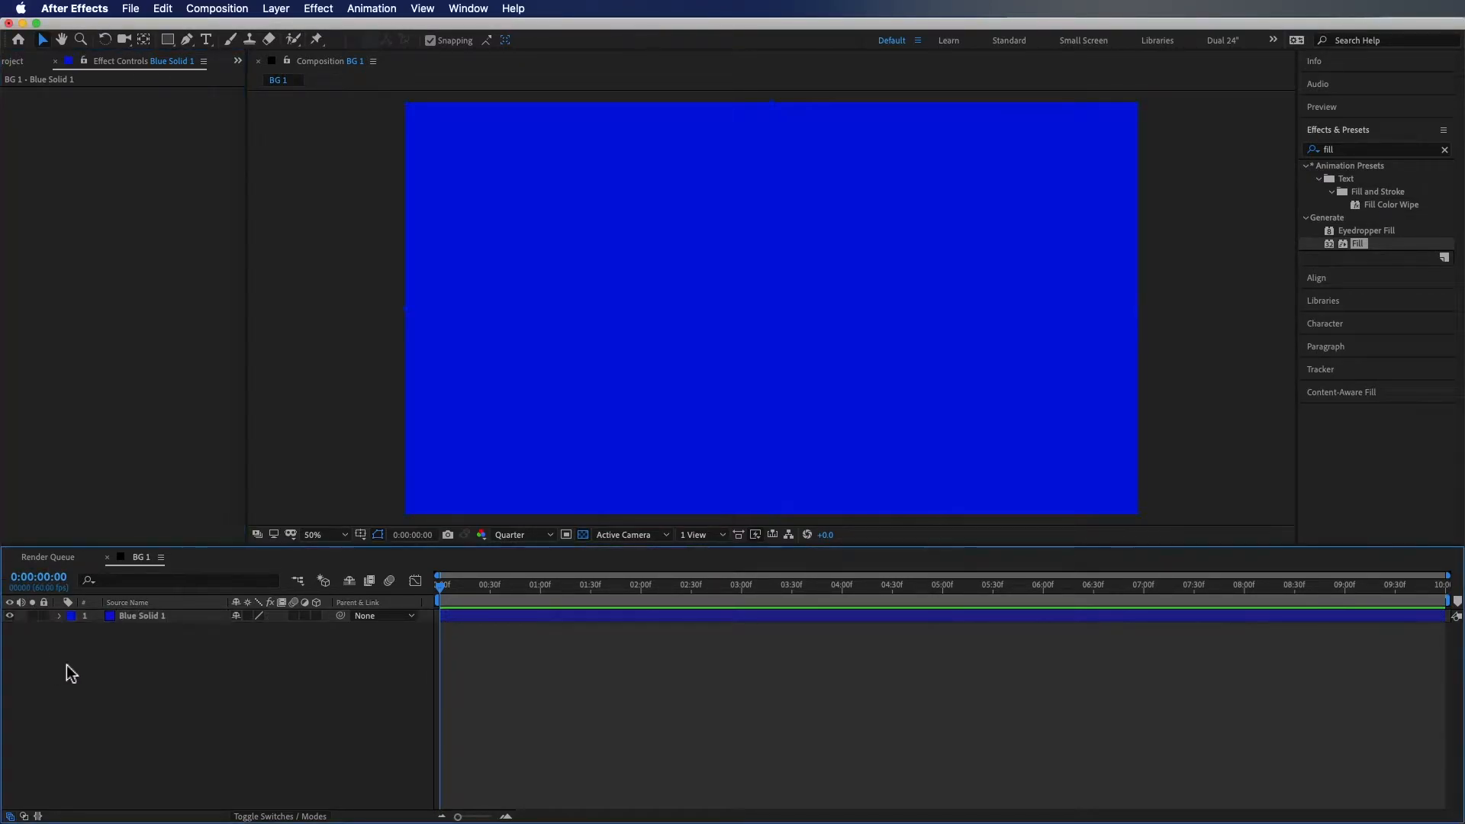
Search for and apply the Gradient Ramp effect to the solid layer
left_click(1444, 152)
left_click(1374, 151)
type("ramp")
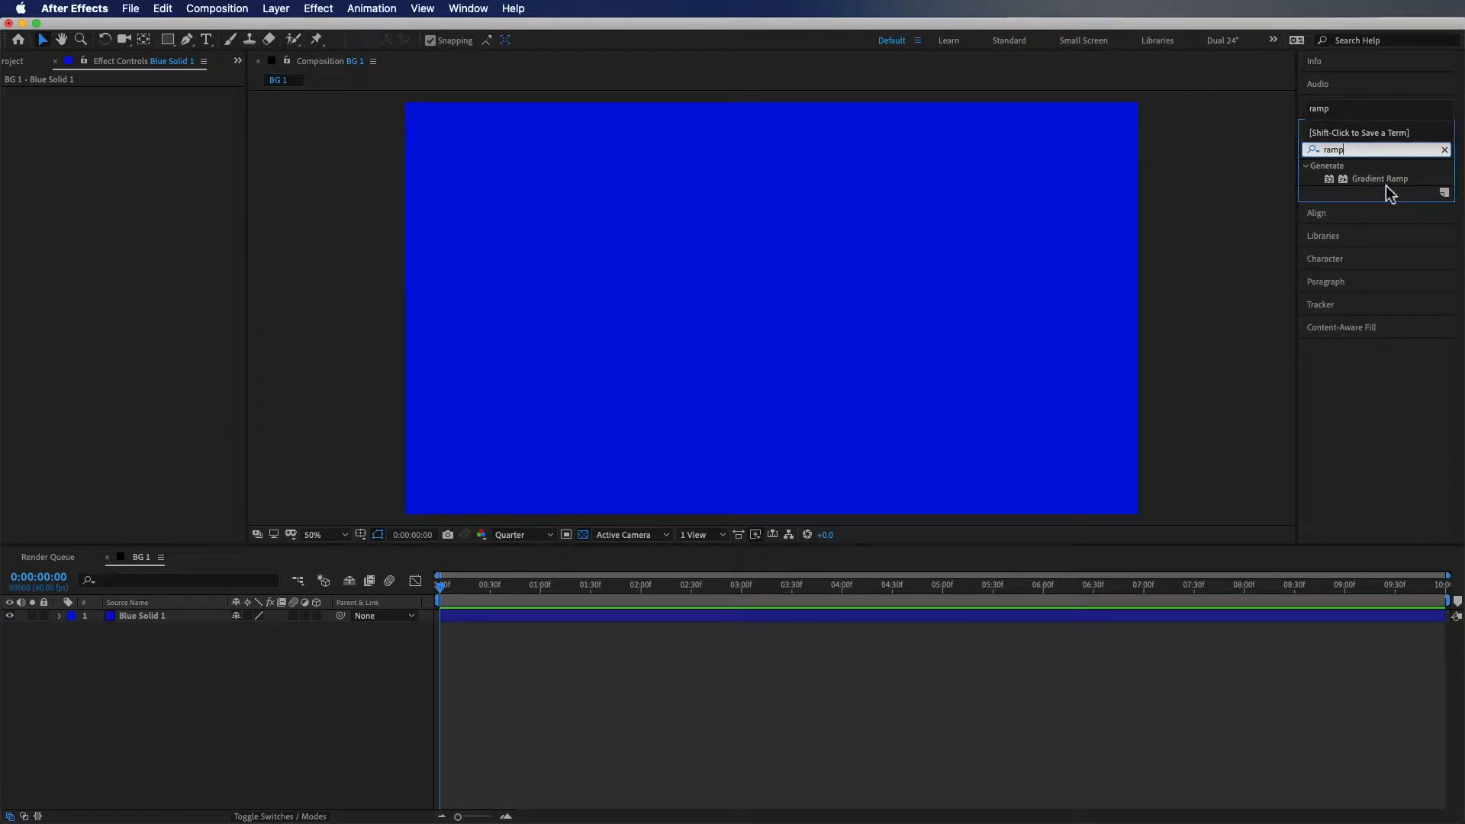
left_click(1383, 181)
left_click_drag(1349, 186, 788, 262)
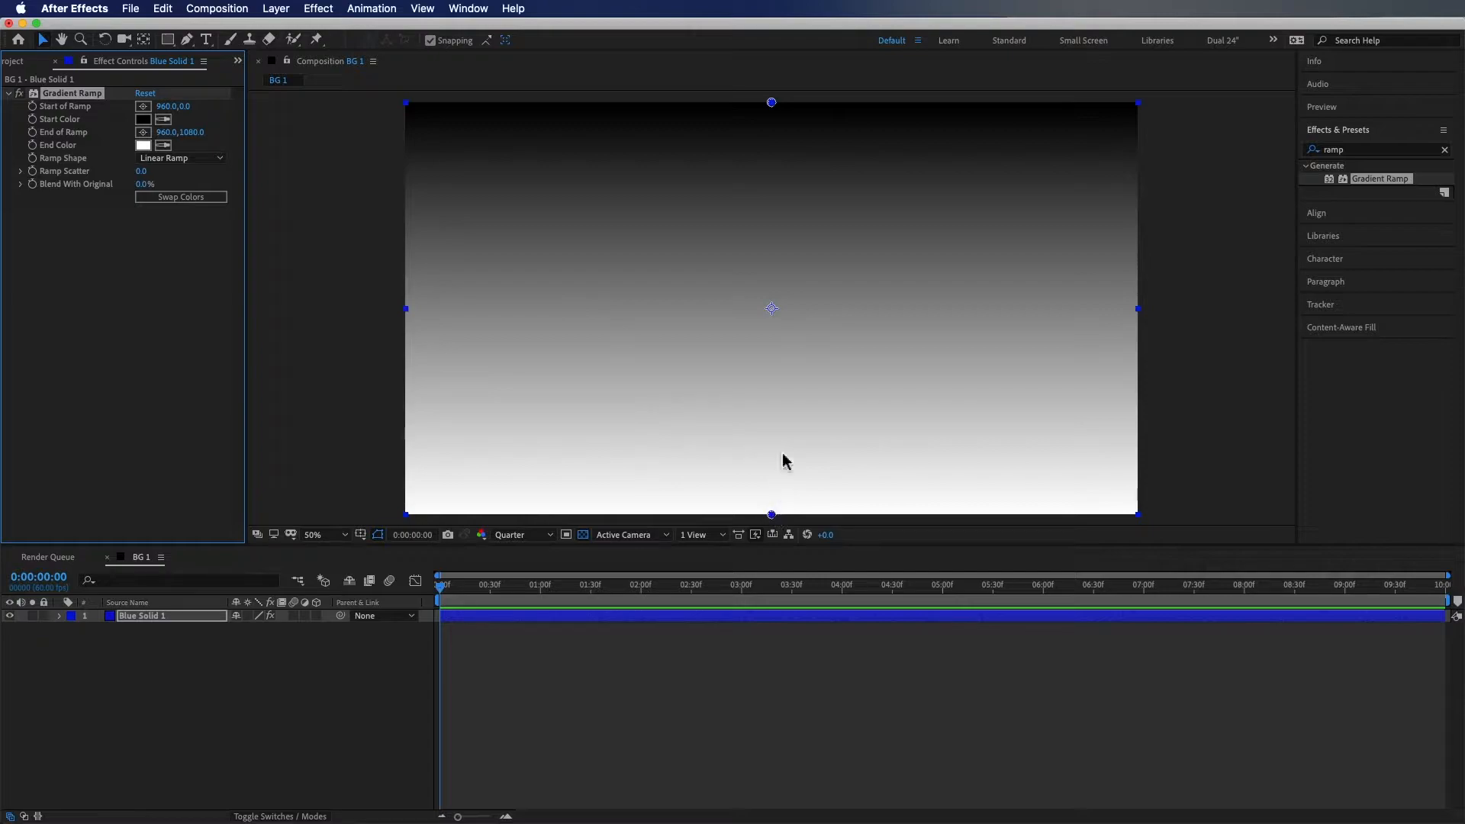
Set the Gradient Ramp start color to blue 0067DC
left_click(200, 160)
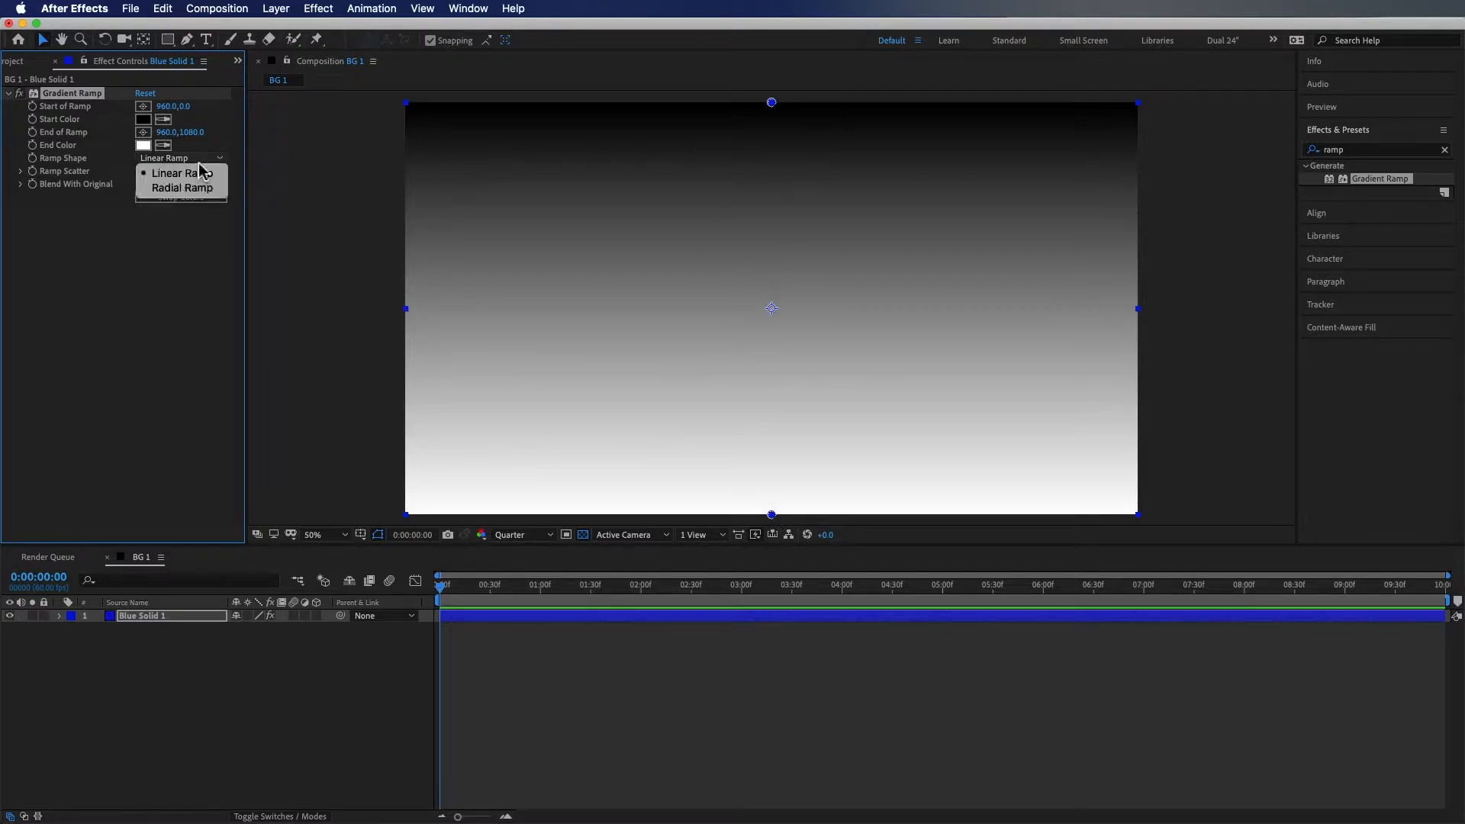
left_click(198, 188)
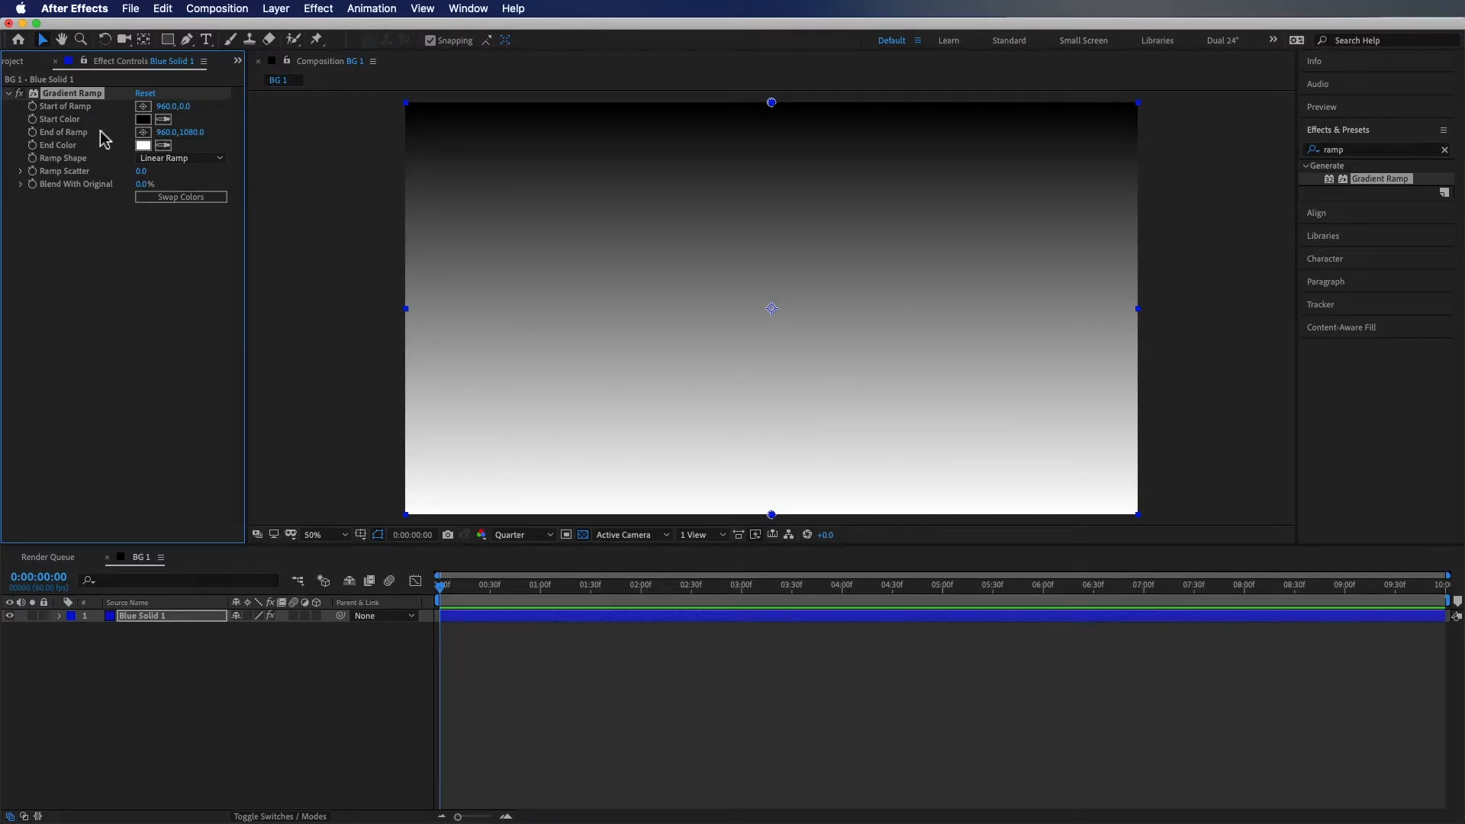
left_click(143, 120)
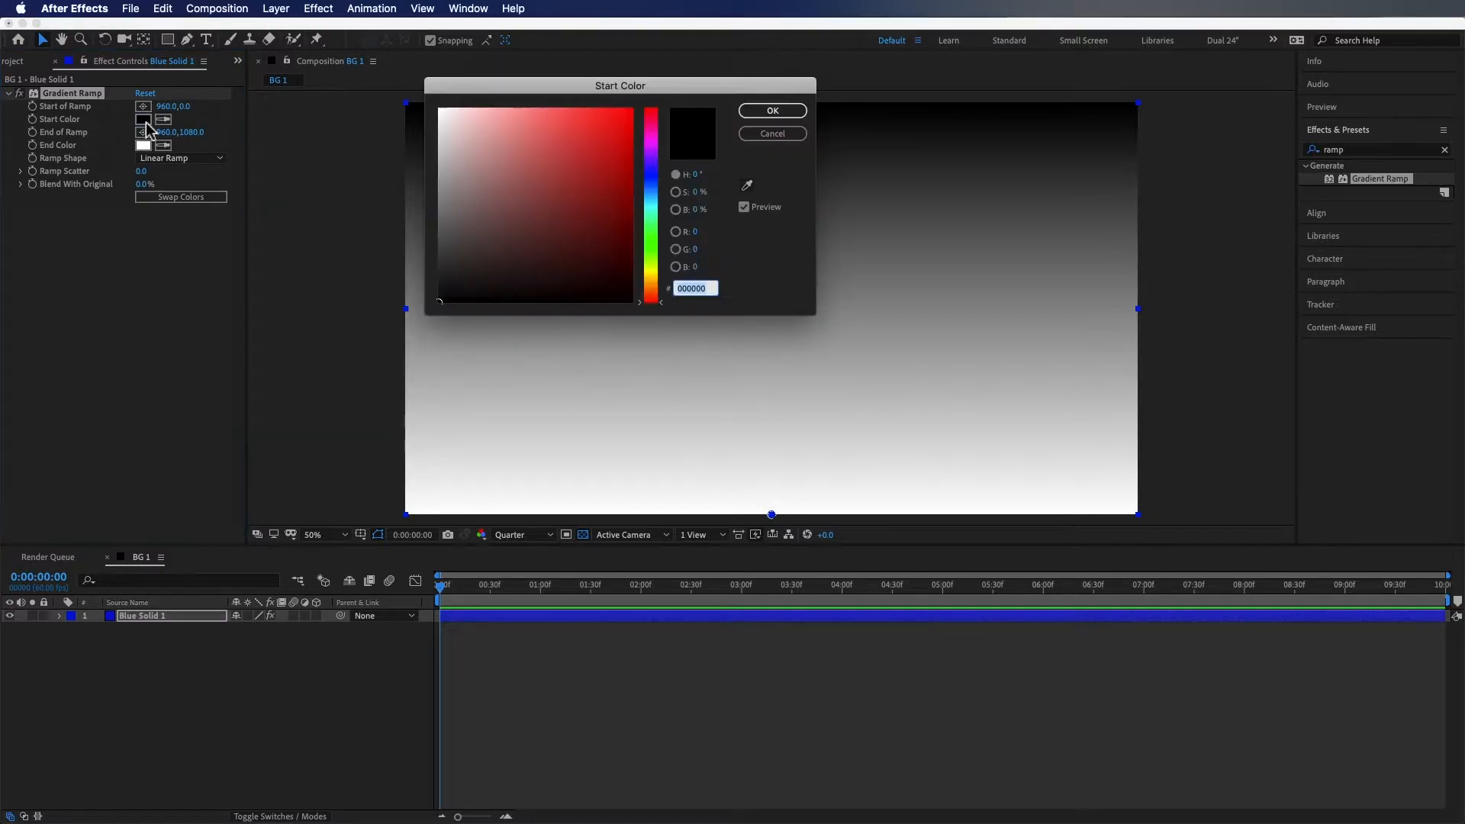
left_click(654, 188)
left_click_drag(616, 167, 638, 138)
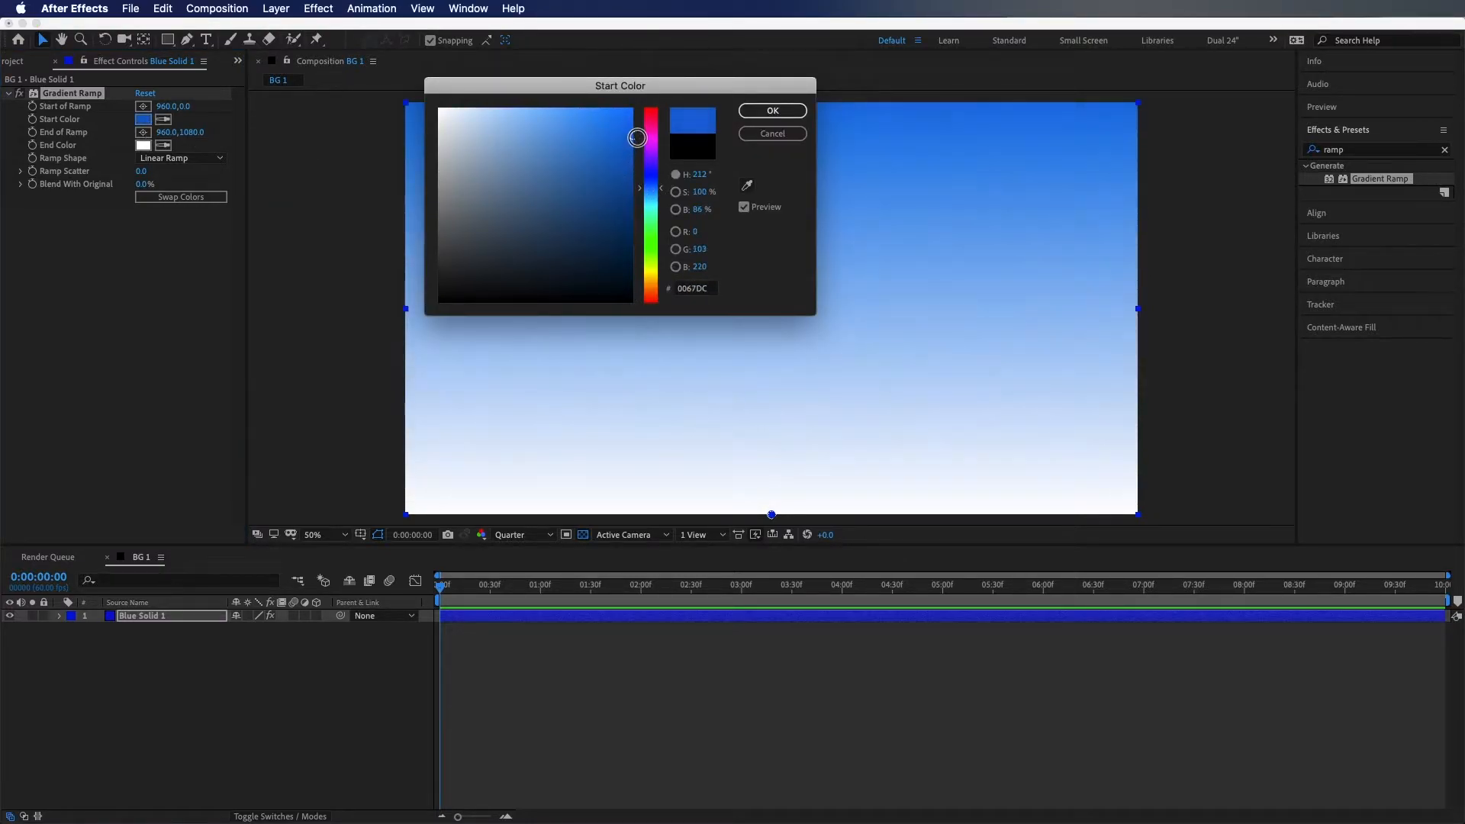
left_click(767, 112)
Set the Gradient Ramp end color to a darker blue
left_click(139, 145)
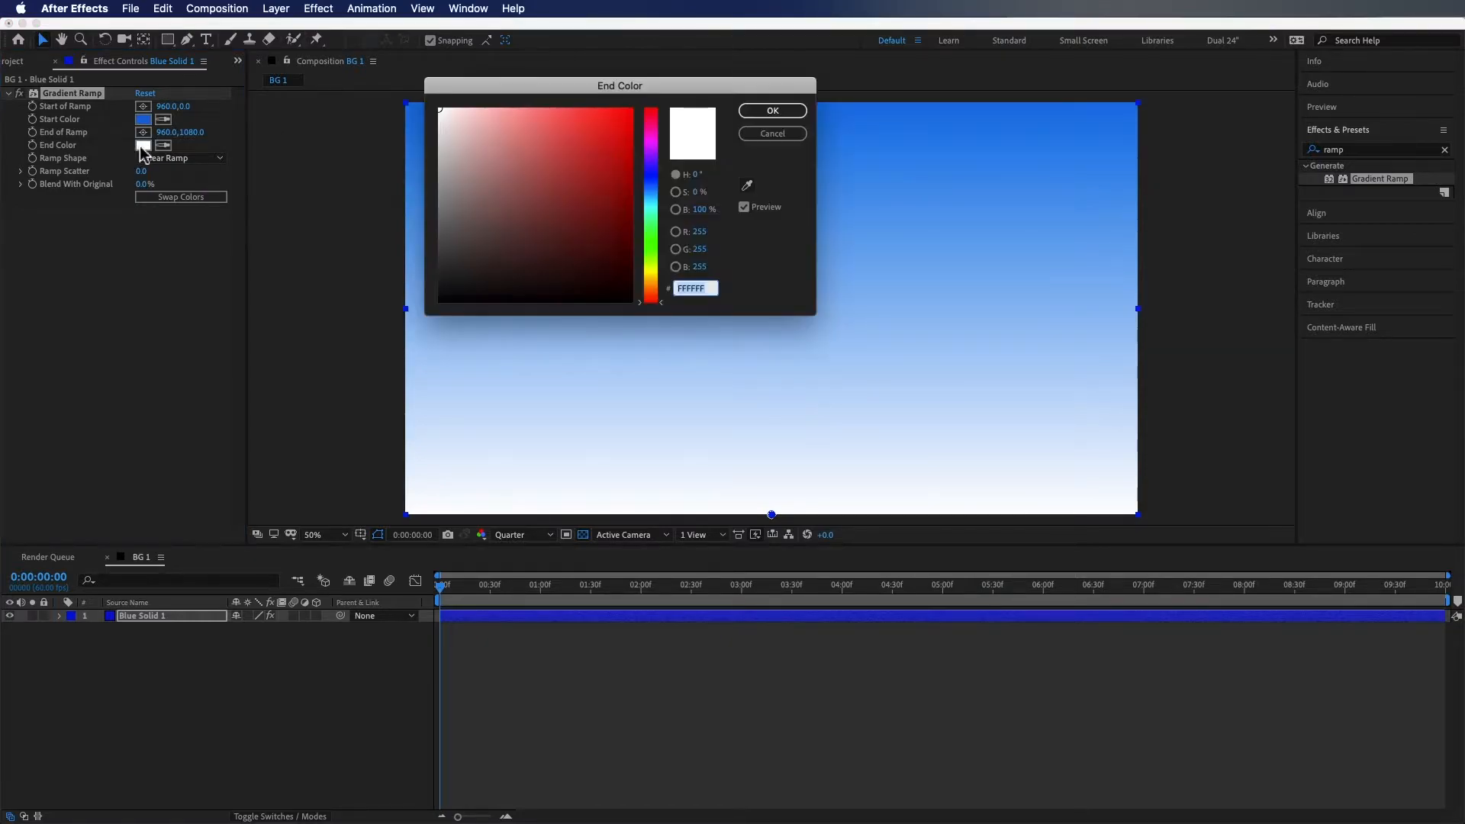
left_click(654, 182)
left_click_drag(603, 165, 639, 202)
key("Return")
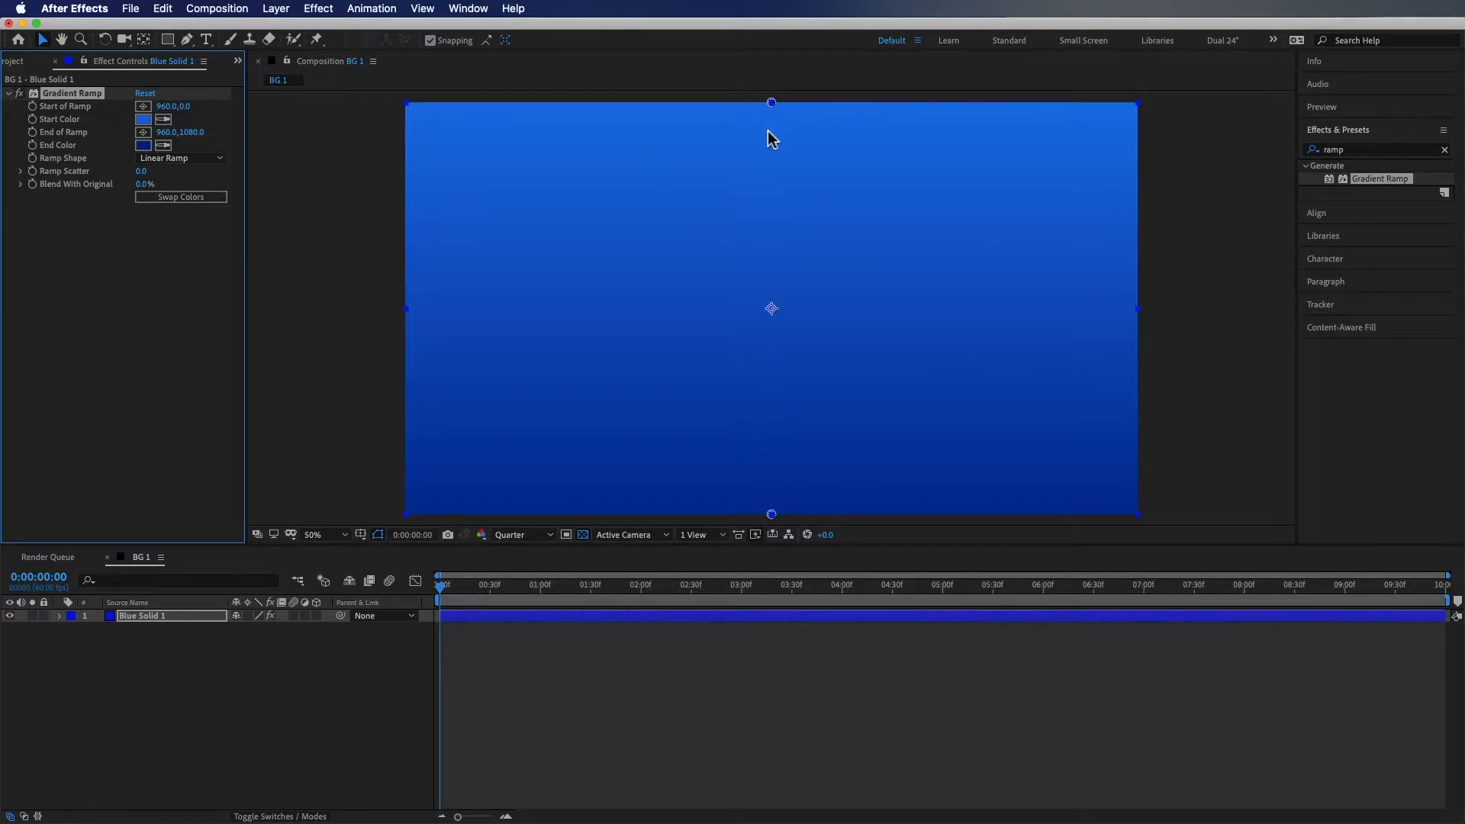
Adjust the ramp's start and end points and switch Ramp Shape to Radial Ramp
mouse_move(771, 106)
left_mouse_down()
mouse_move(980, 189)
mouse_move(1001, 273)
mouse_move(934, 187)
mouse_move(1014, 239)
mouse_move(844, 425)
mouse_move(641, 300)
mouse_move(671, 197)
mouse_move(867, 153)
mouse_move(765, 113)
left_mouse_up()
left_click_drag(774, 512, 784, 413)
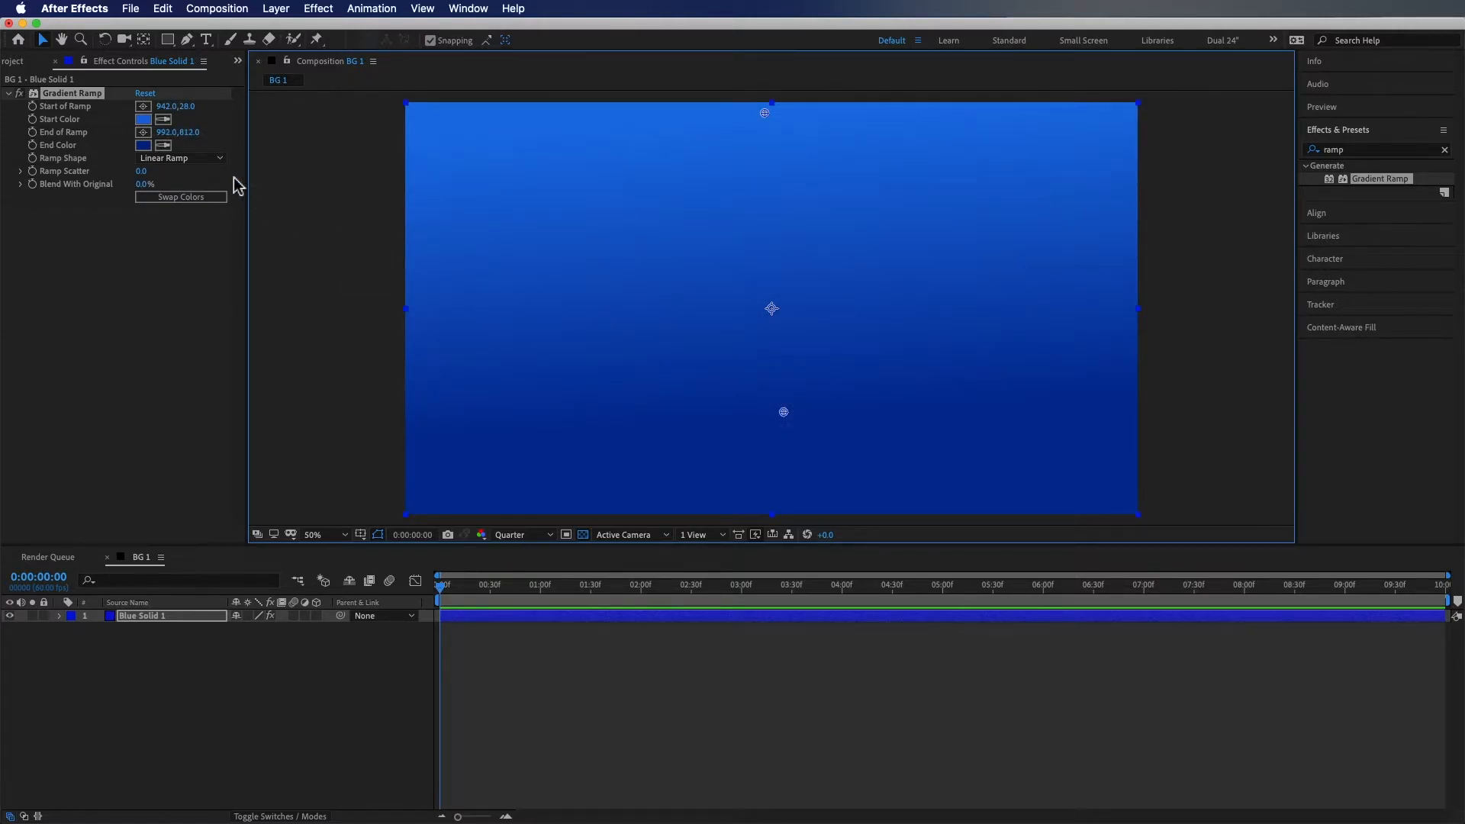
left_click(208, 159)
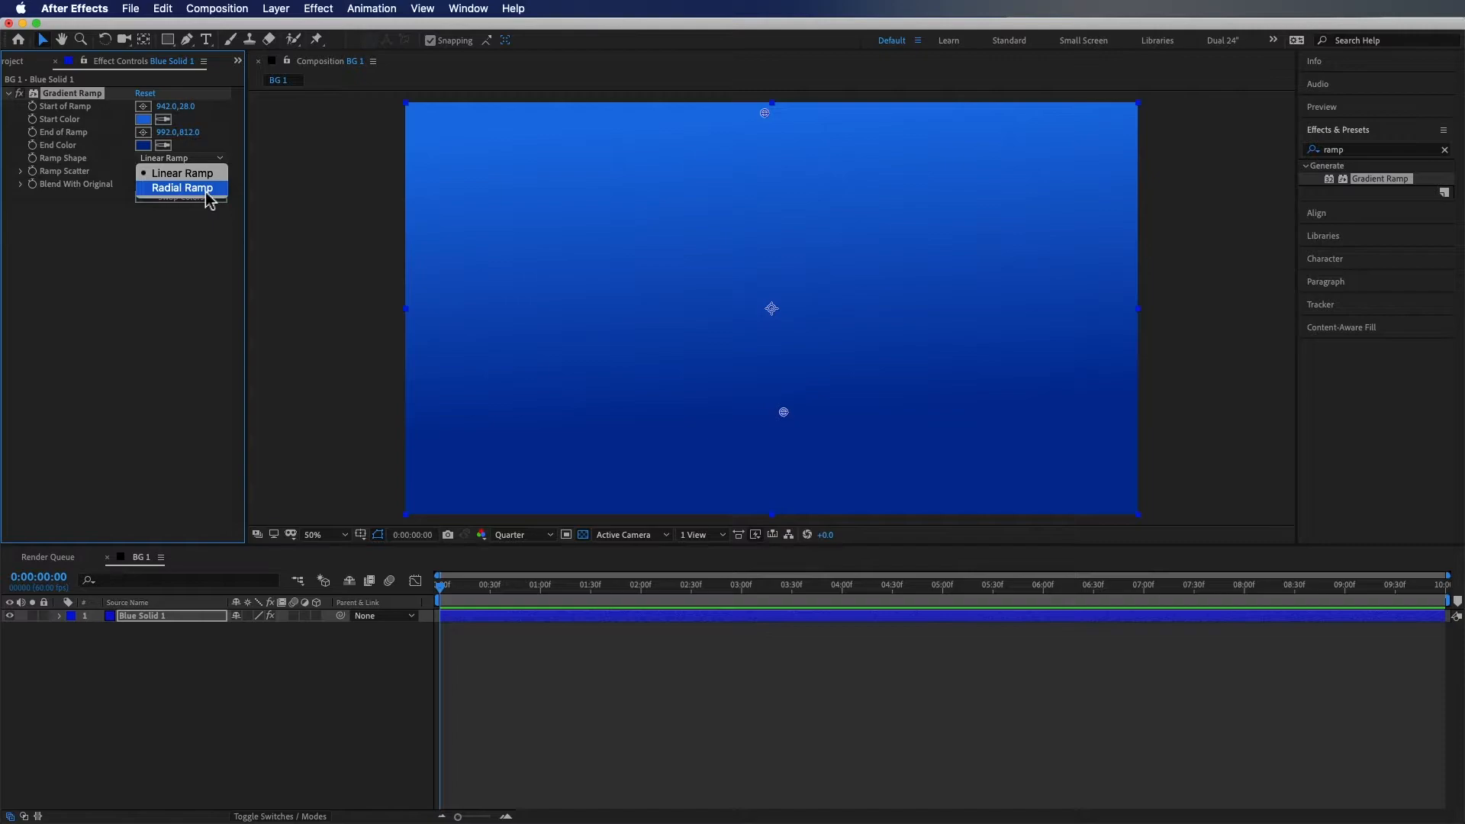
left_click(182, 188)
Move the ramp start to the frame centre and extend End of Ramp to 962,1619
left_click_drag(765, 115, 770, 308)
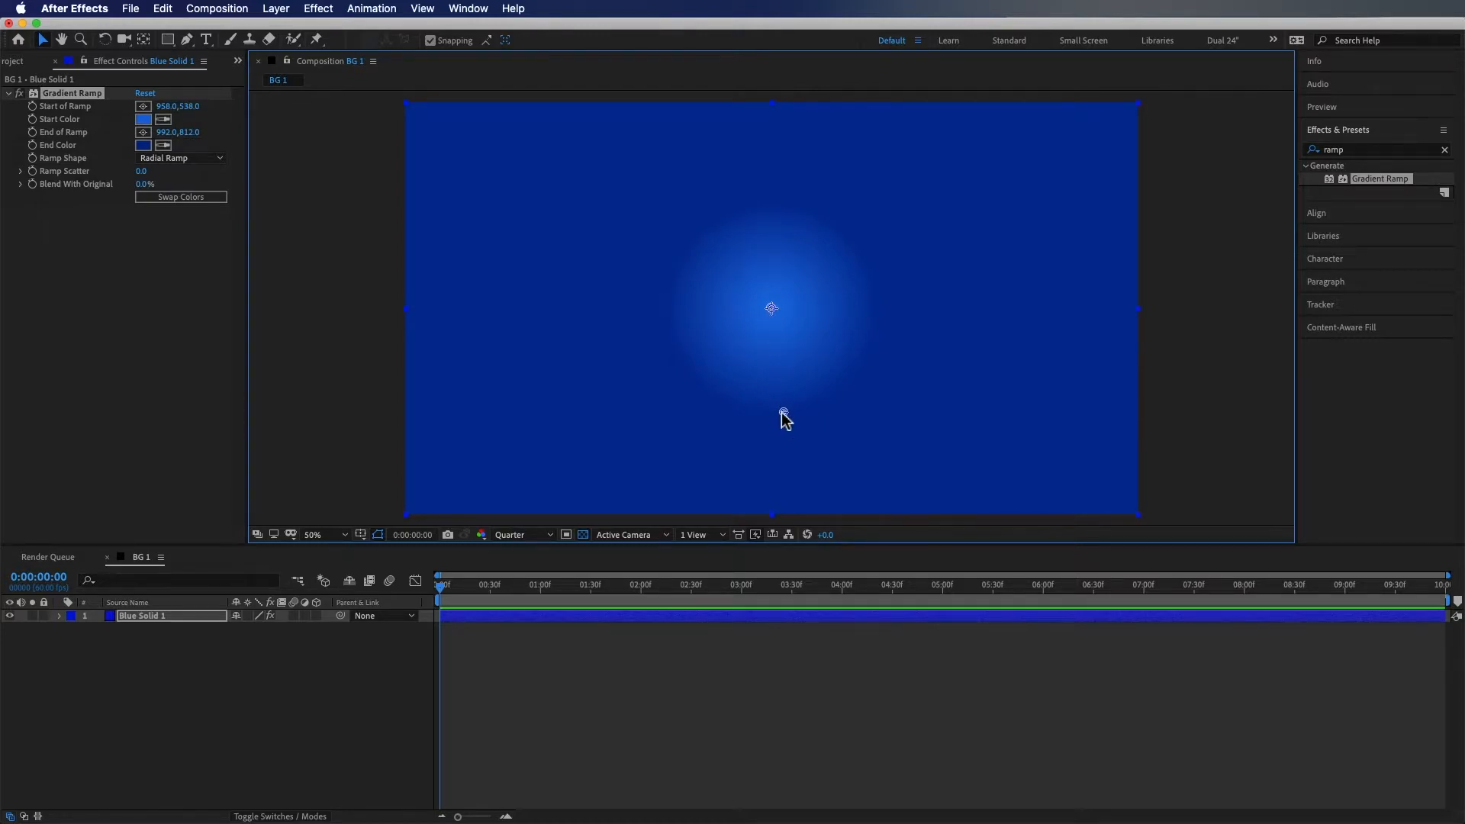
left_click_drag(785, 415, 773, 528)
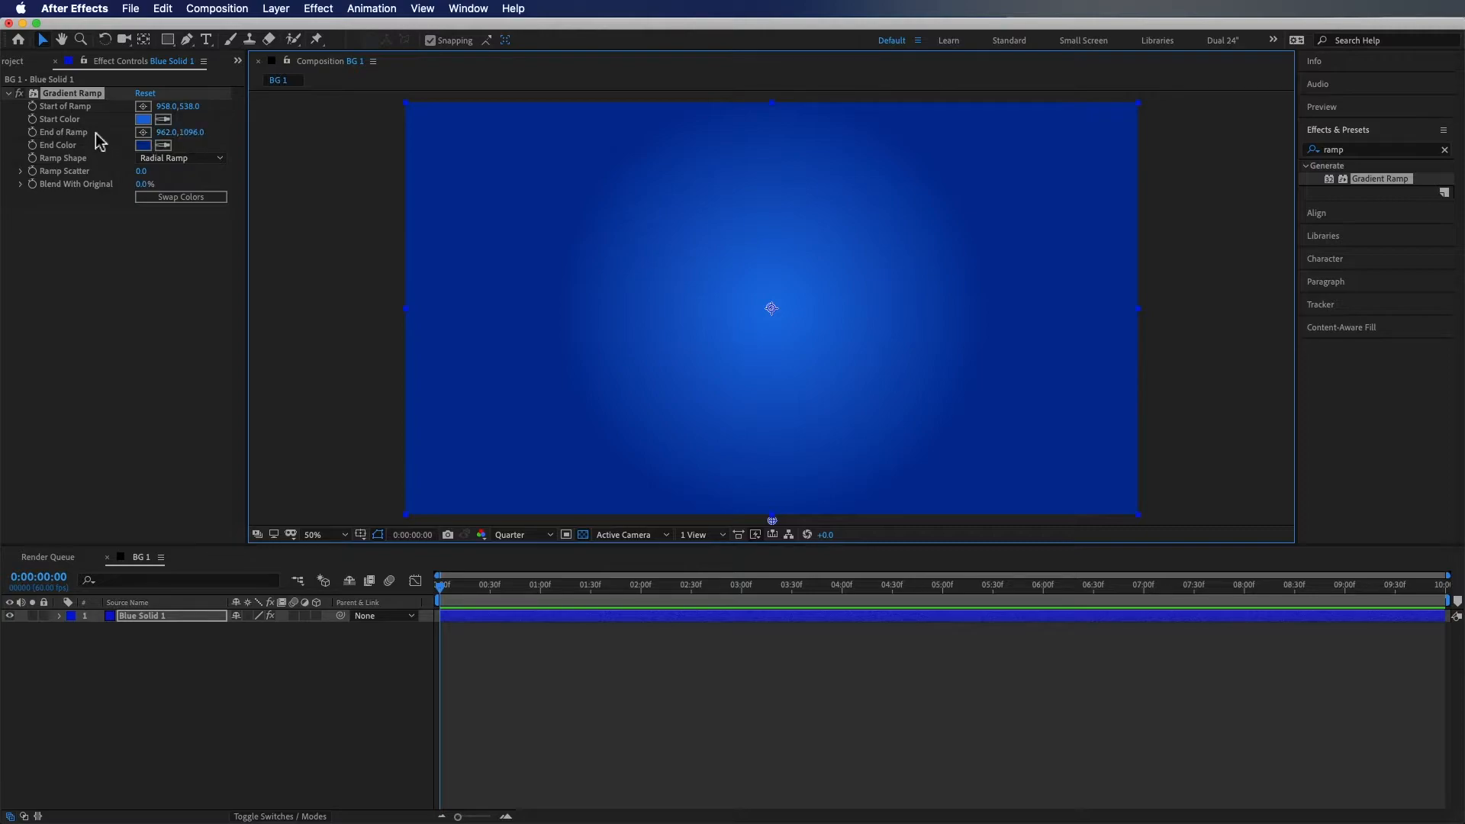
left_click_drag(190, 133, 293, 177)
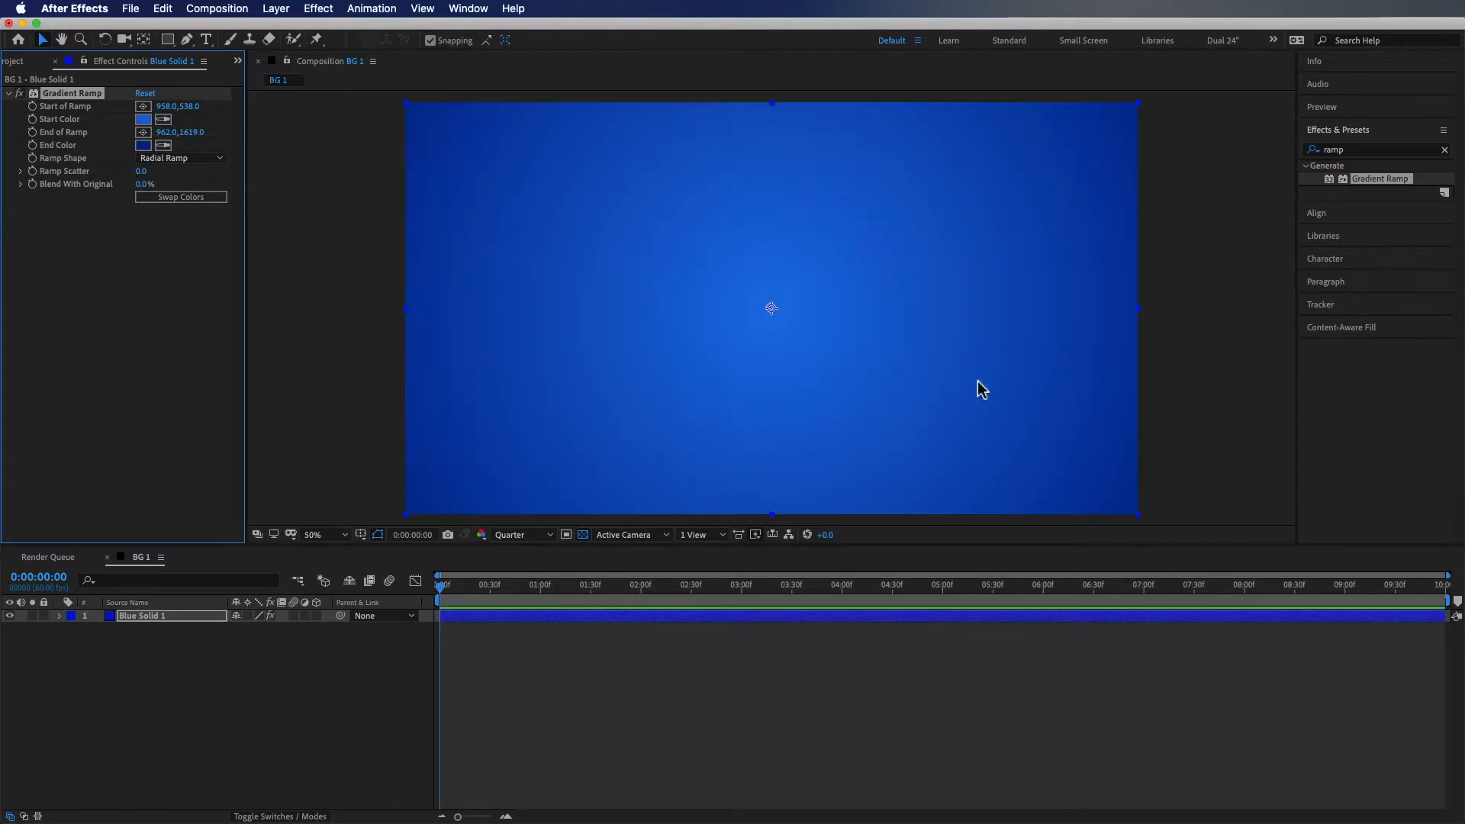
left_click(216, 725)
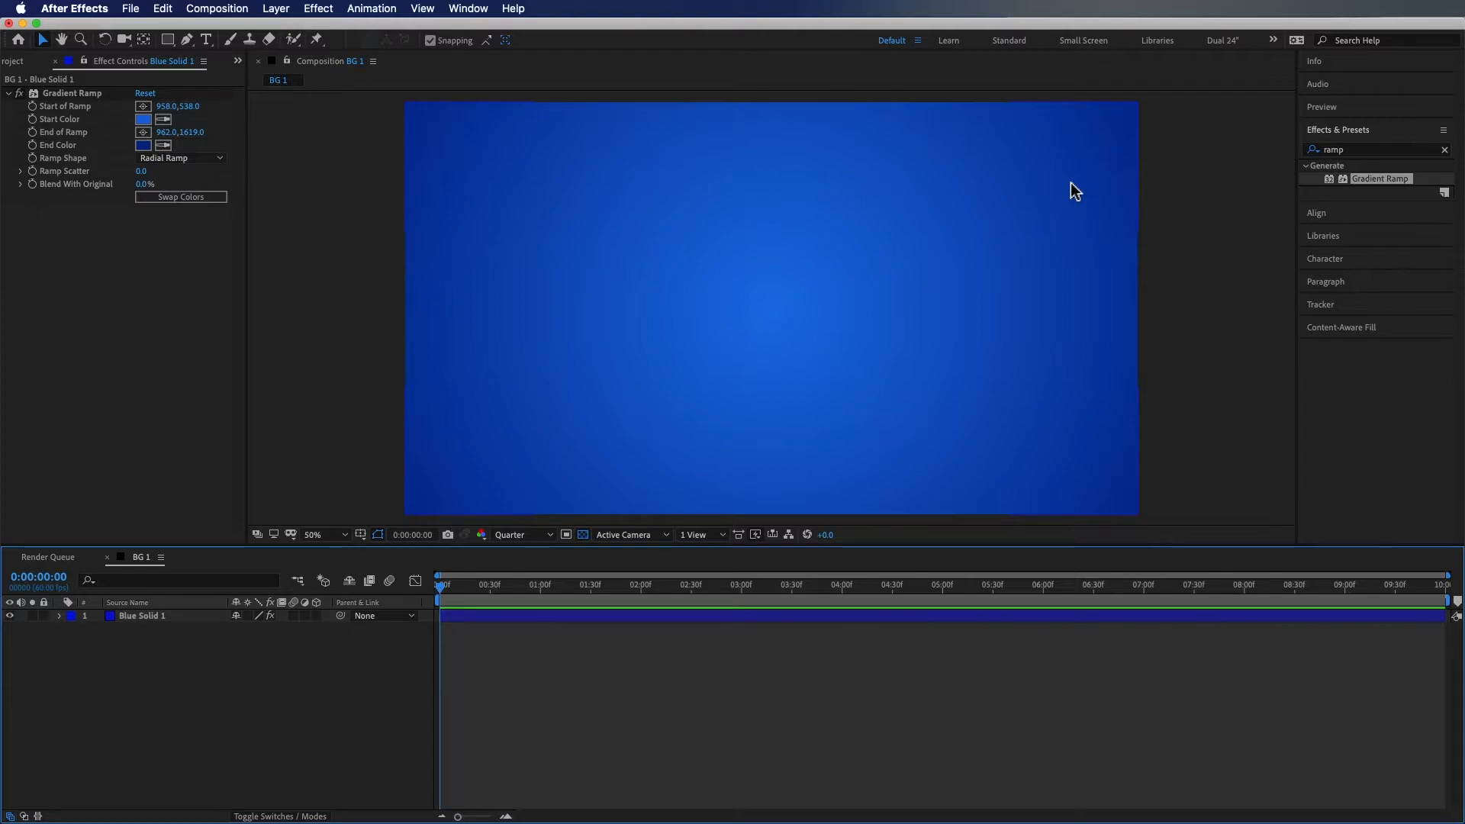
Search for and apply the Fractal Noise effect to the solid layer
left_click(1351, 152)
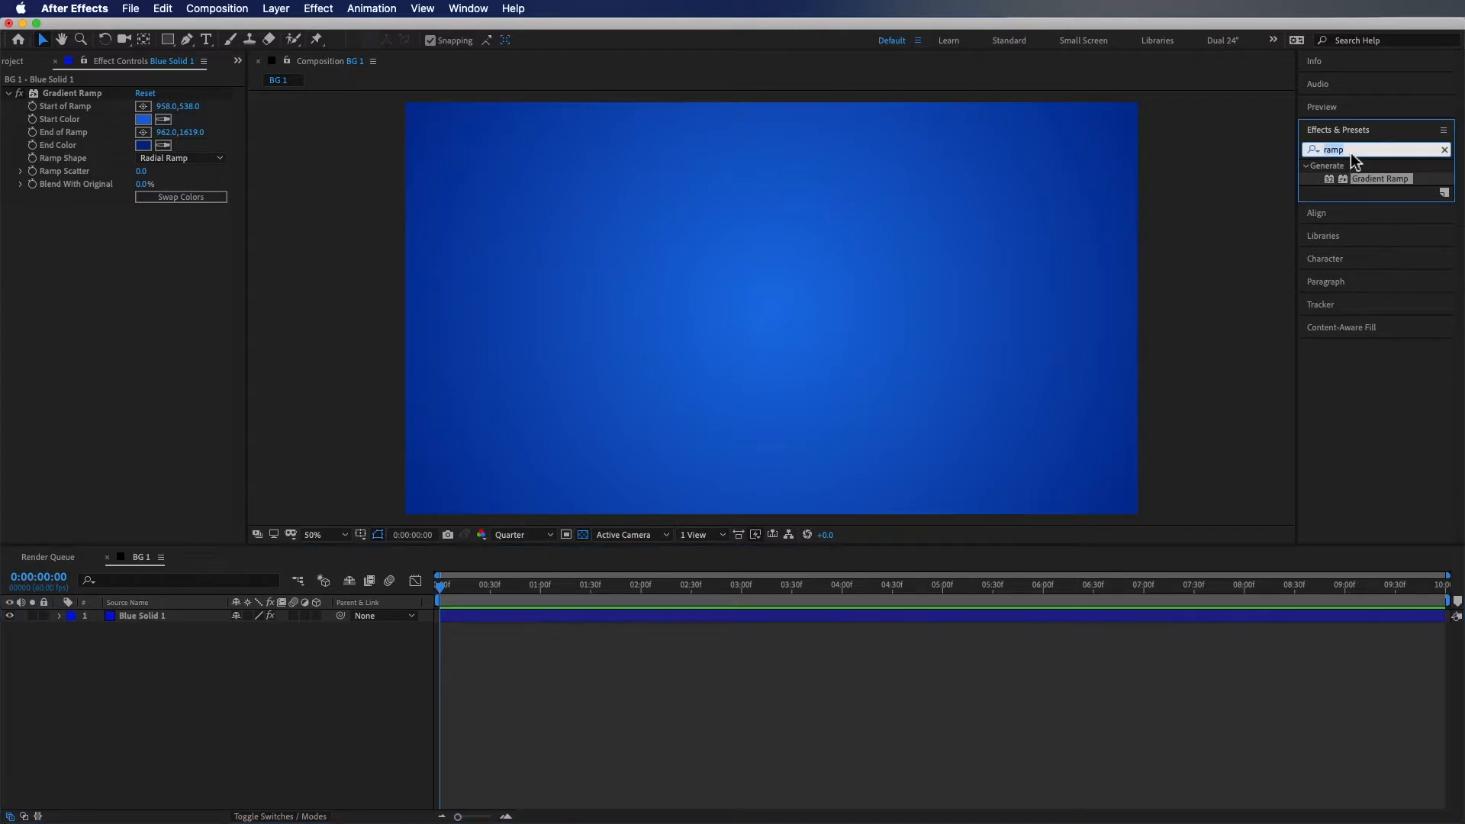
type("fracta")
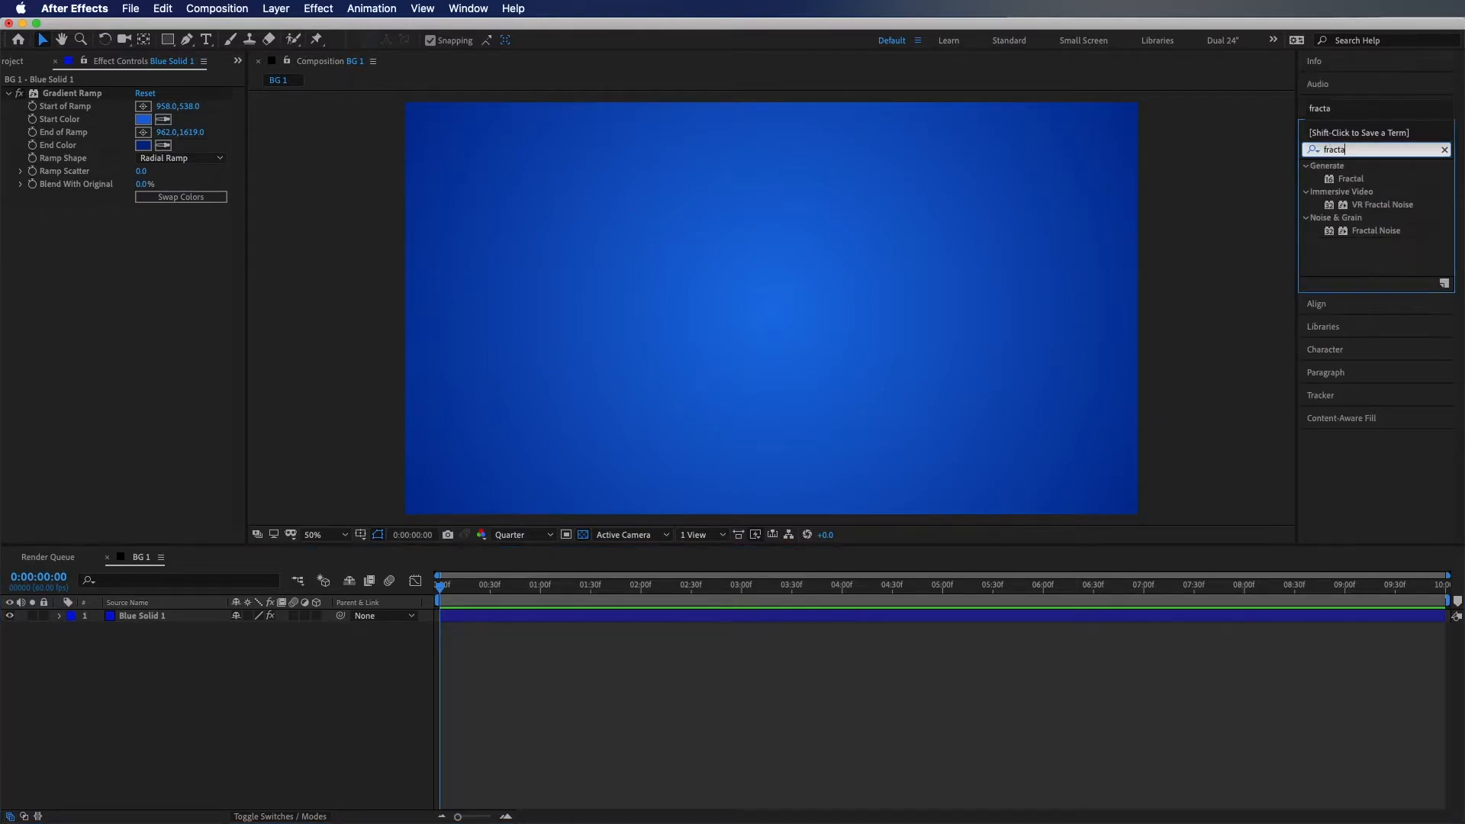
left_click_drag(1366, 231, 834, 263)
left_click(86, 467)
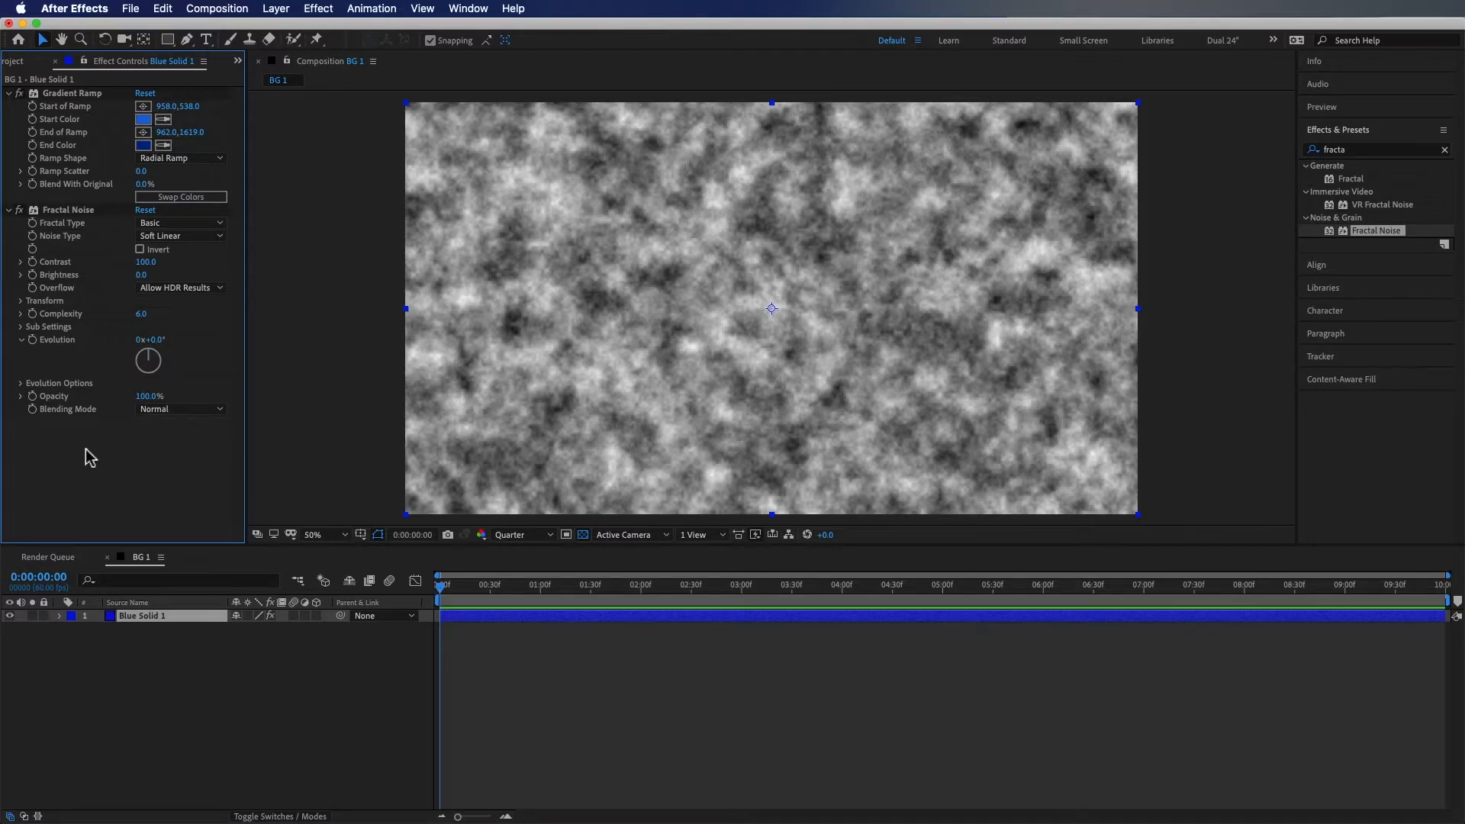
Move the Gradient Ramp below Fractal Noise and back above it
left_click_drag(82, 94, 79, 411)
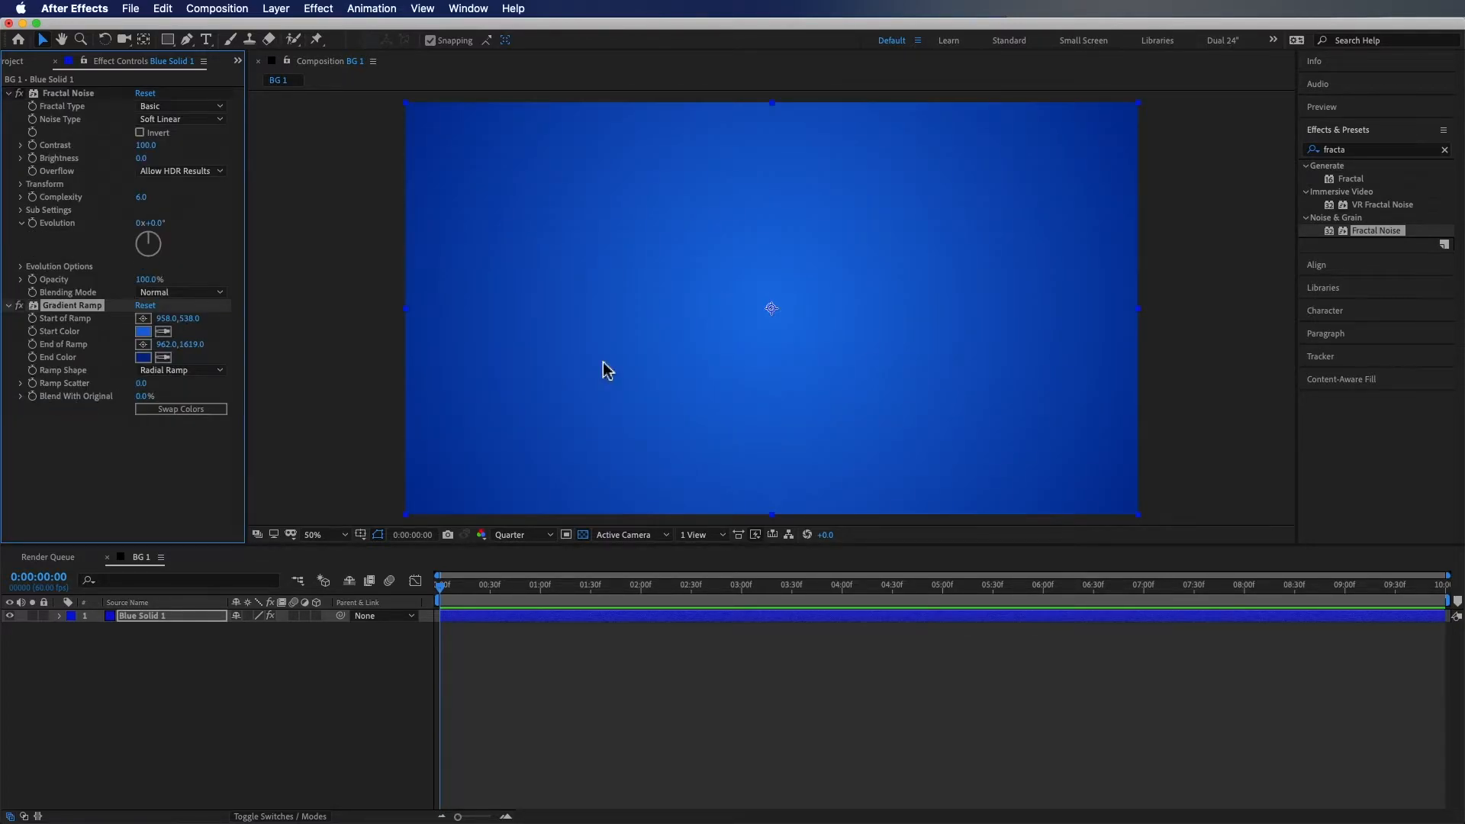
left_click_drag(66, 303, 74, 93)
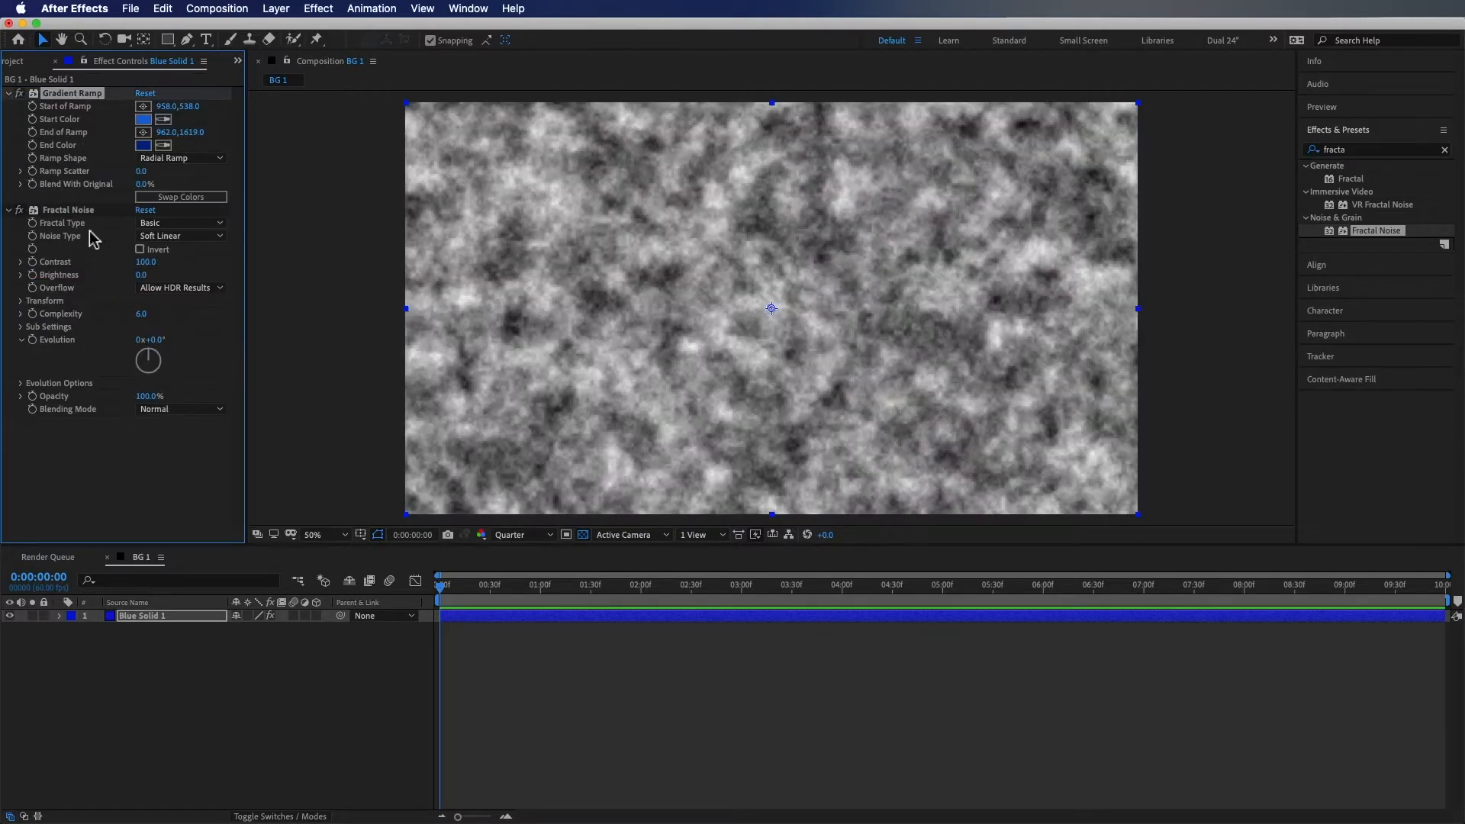
Collapse the Gradient Ramp effect's properties
left_click(8, 94)
left_click(94, 333)
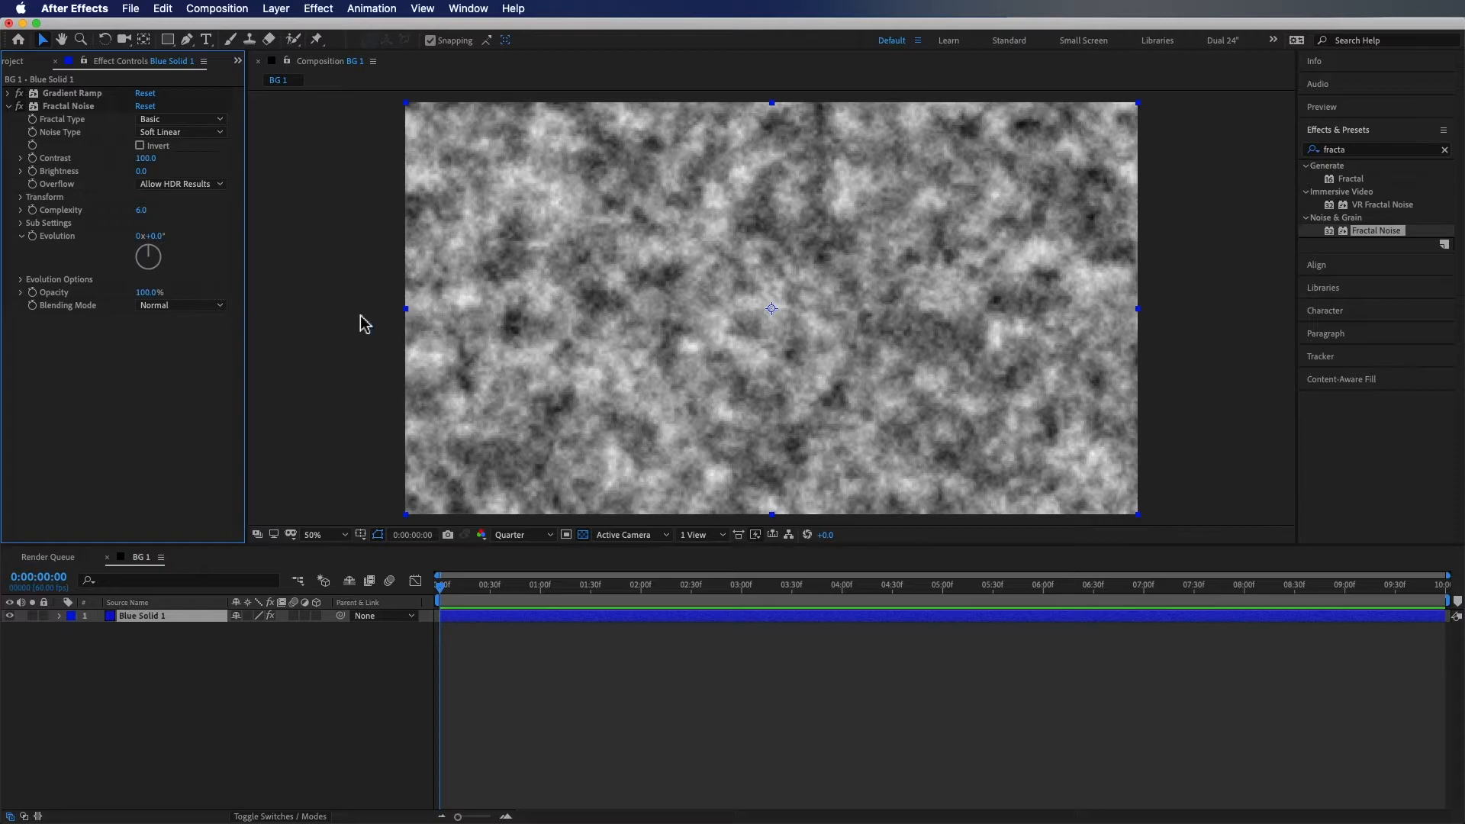
mouse_move(149, 300)
left_mouse_down()
mouse_move(67, 282)
mouse_move(150, 289)
left_mouse_up()
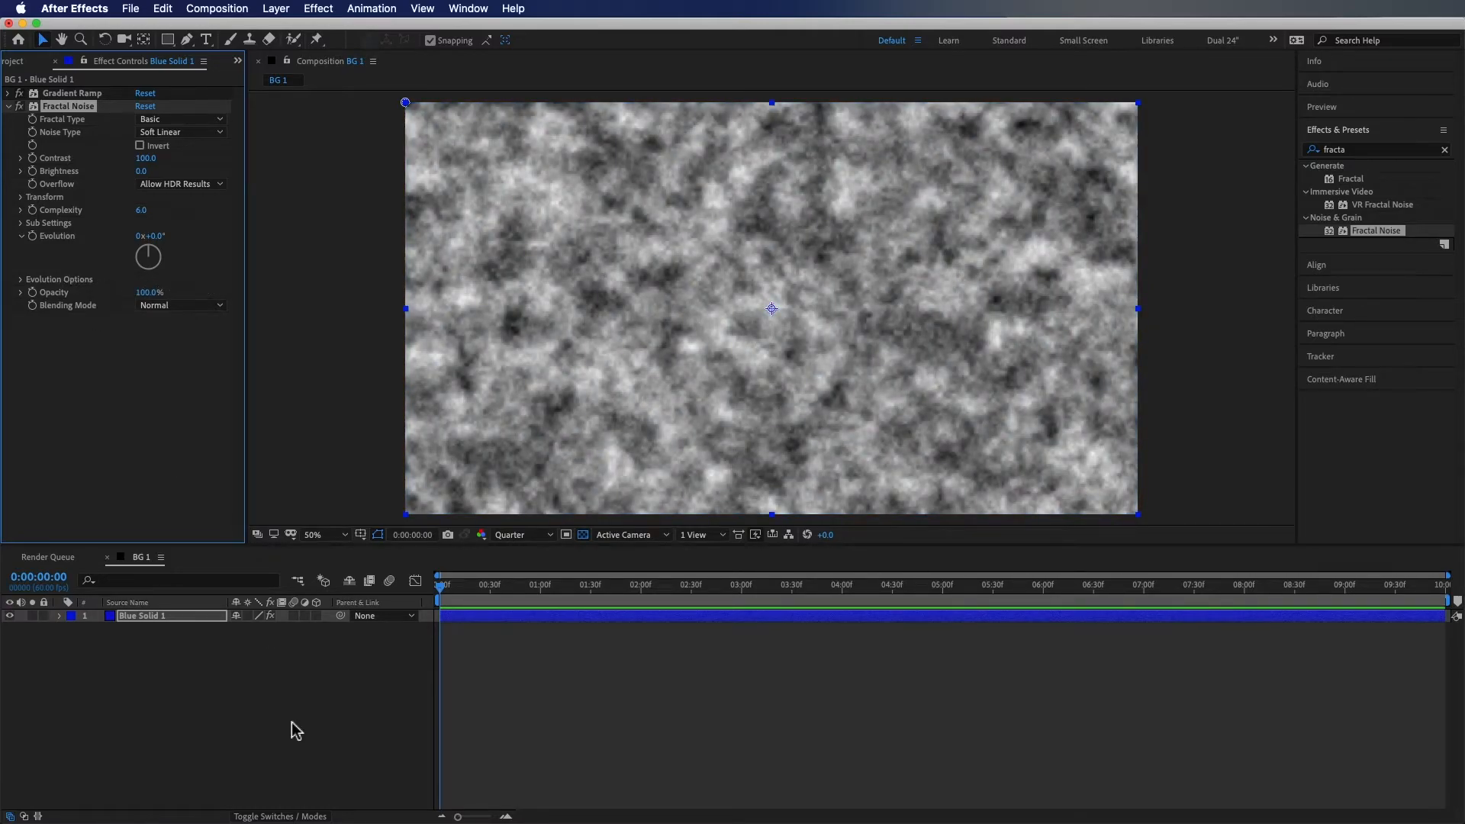
Set the Fractal Noise blending mode to Soft Light
left_click(298, 816)
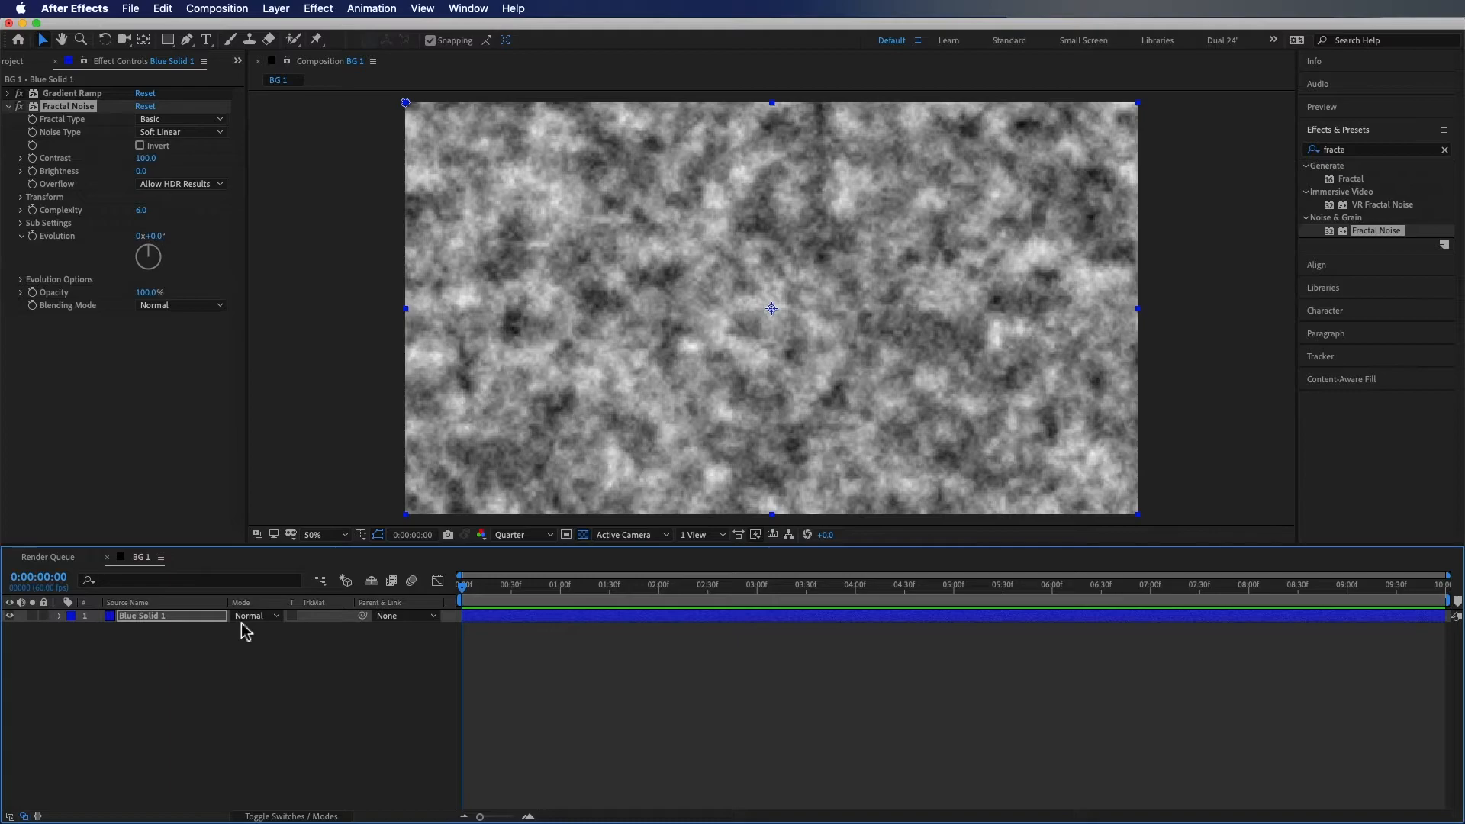
left_click(291, 816)
left_click(178, 328)
left_click(178, 306)
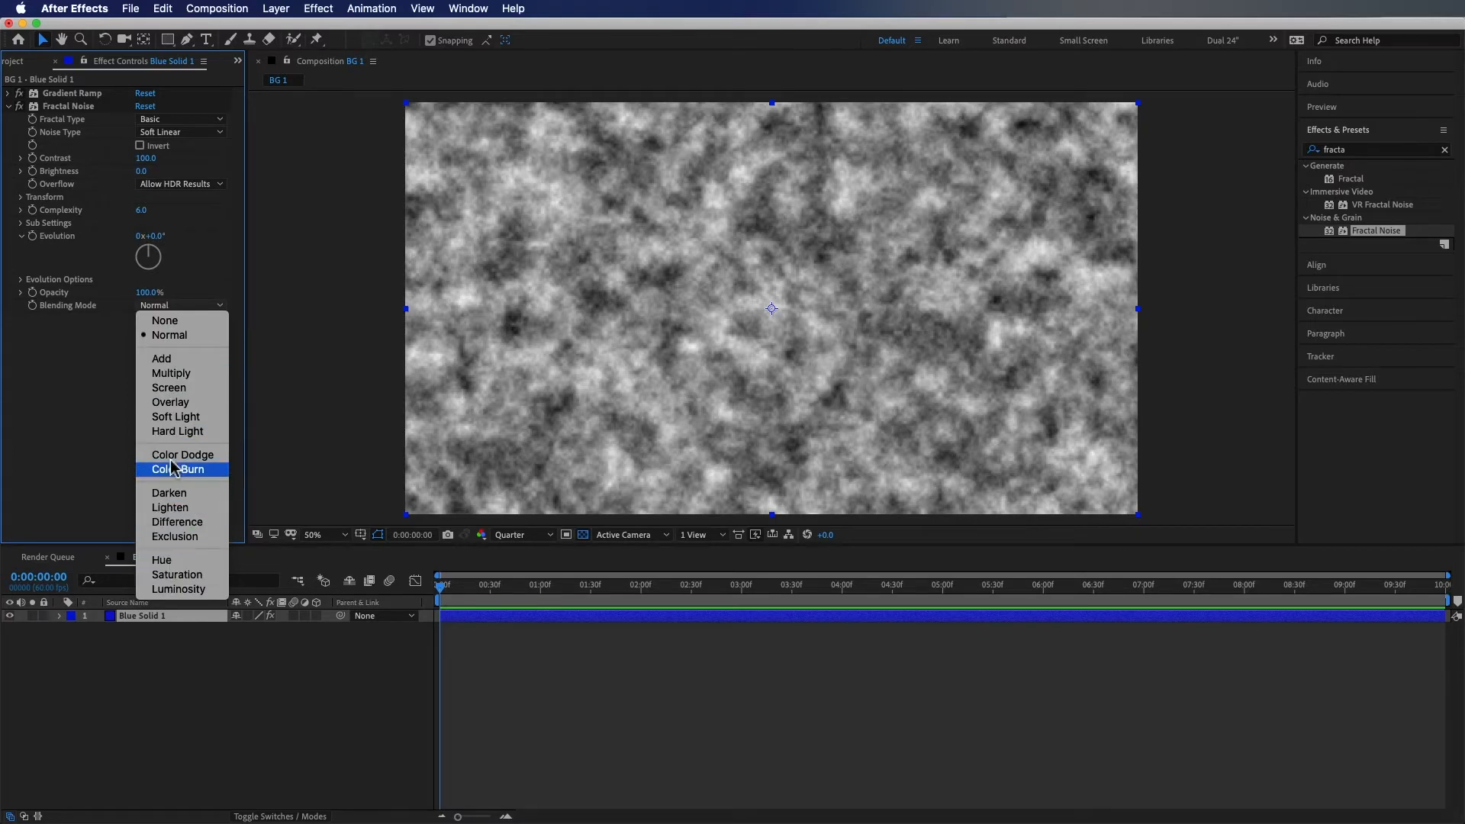
left_click(187, 419)
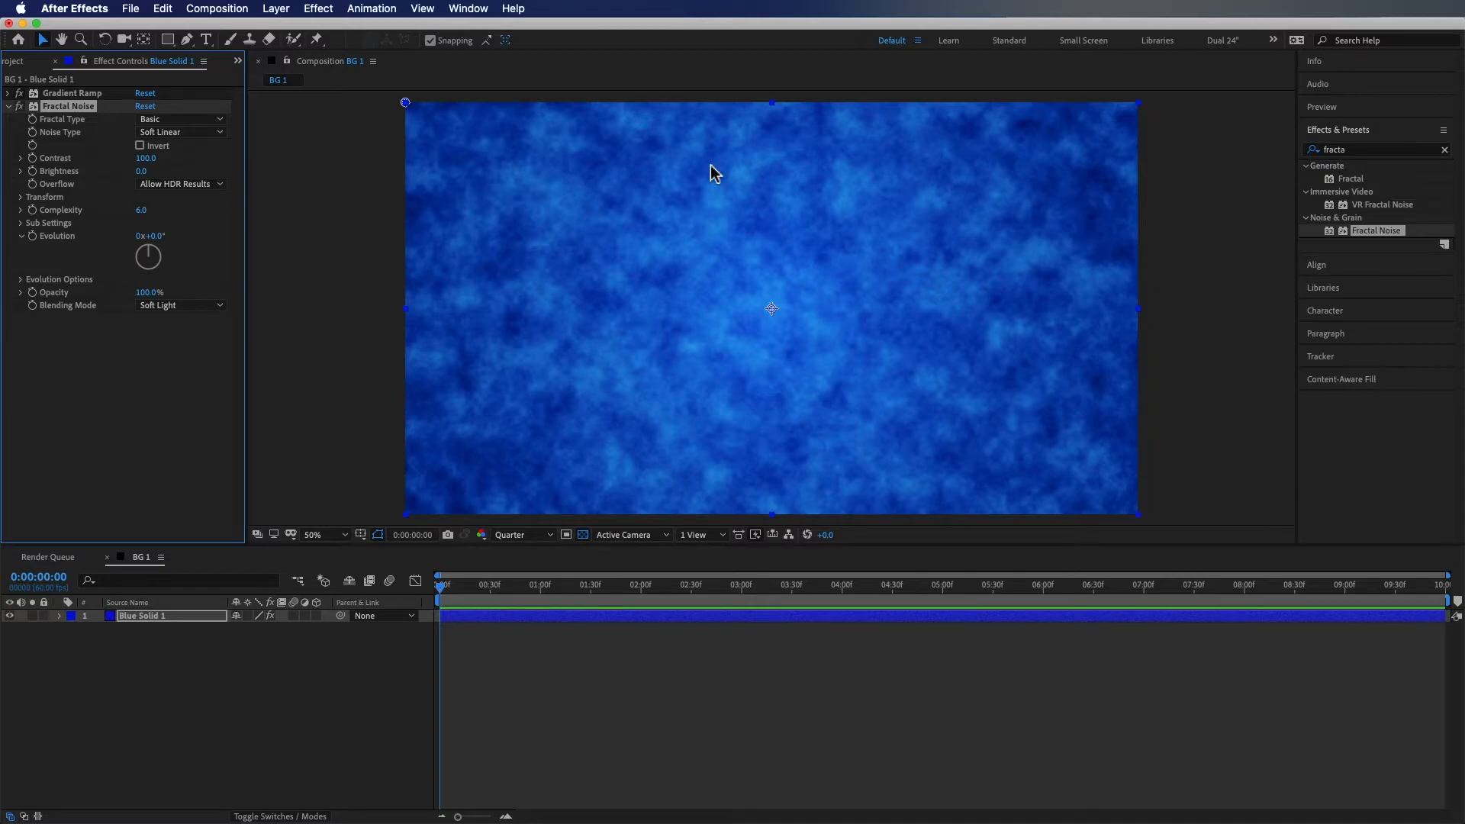
Try out the Threads, Strings, Small Bumps, Subscale, Terrain and Cloudy fractal types
left_click(174, 119)
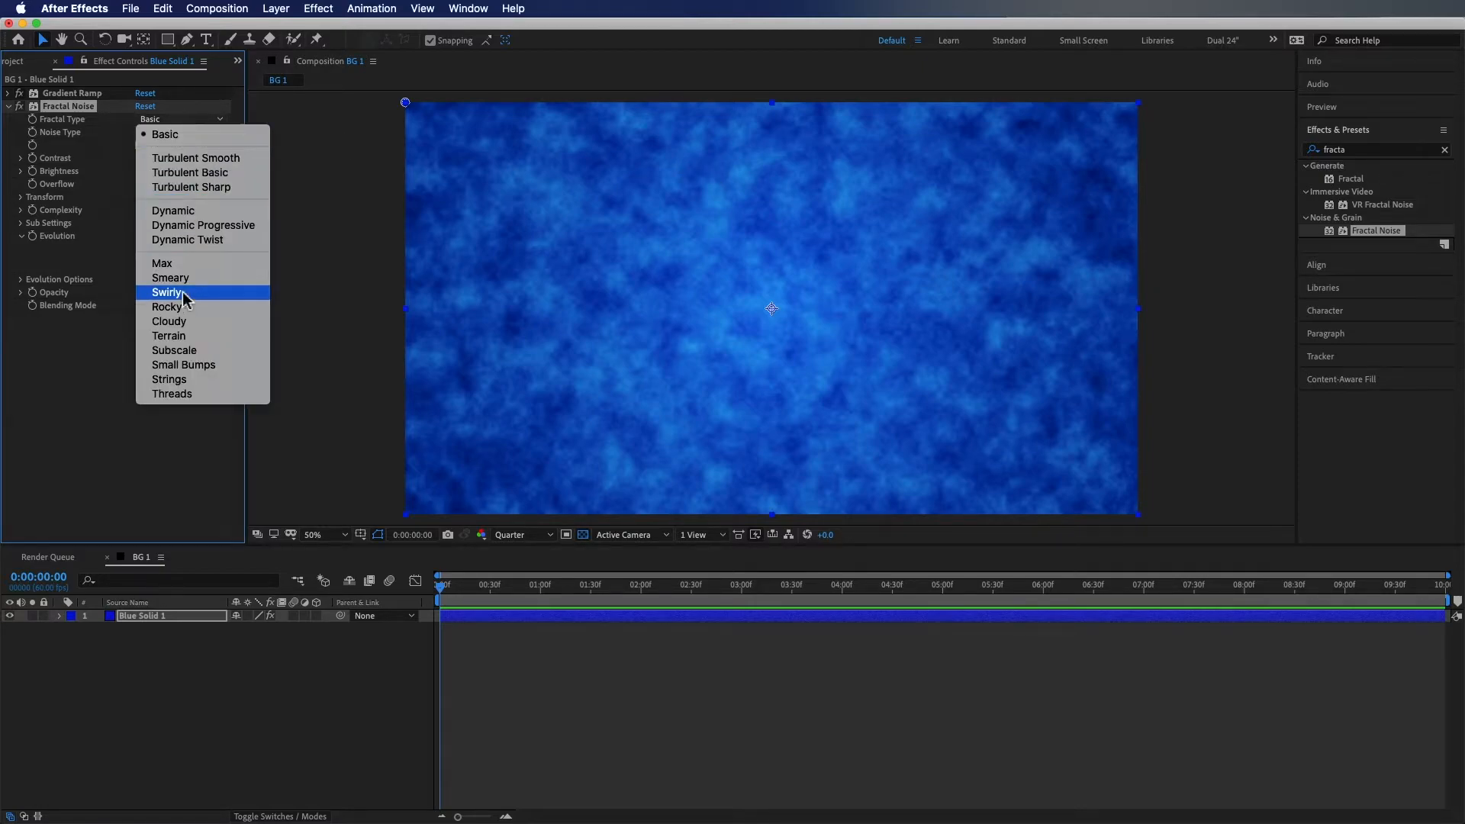
left_click(174, 394)
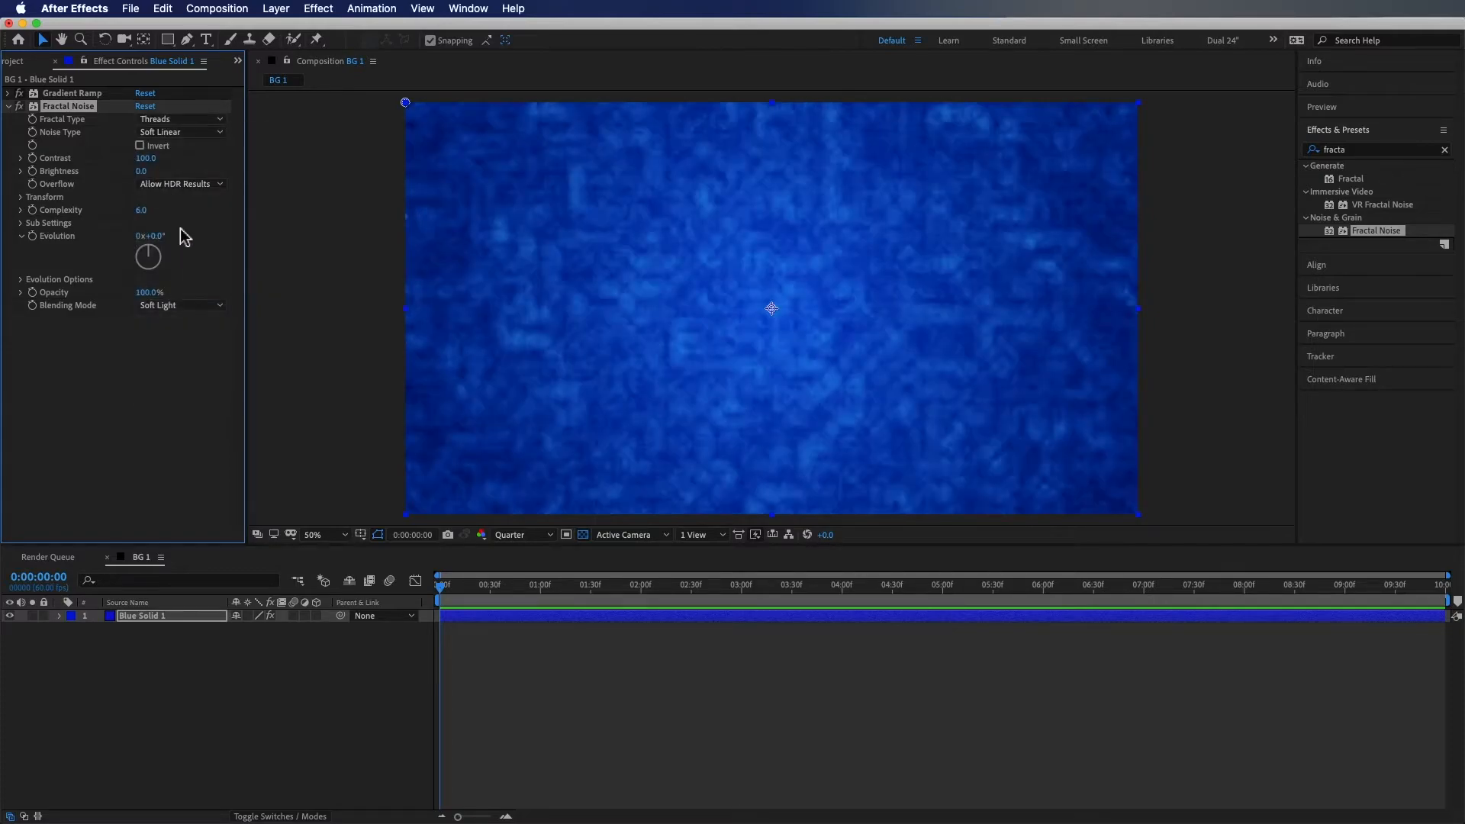
left_click(179, 120)
left_click(174, 379)
left_click(177, 120)
left_click(183, 365)
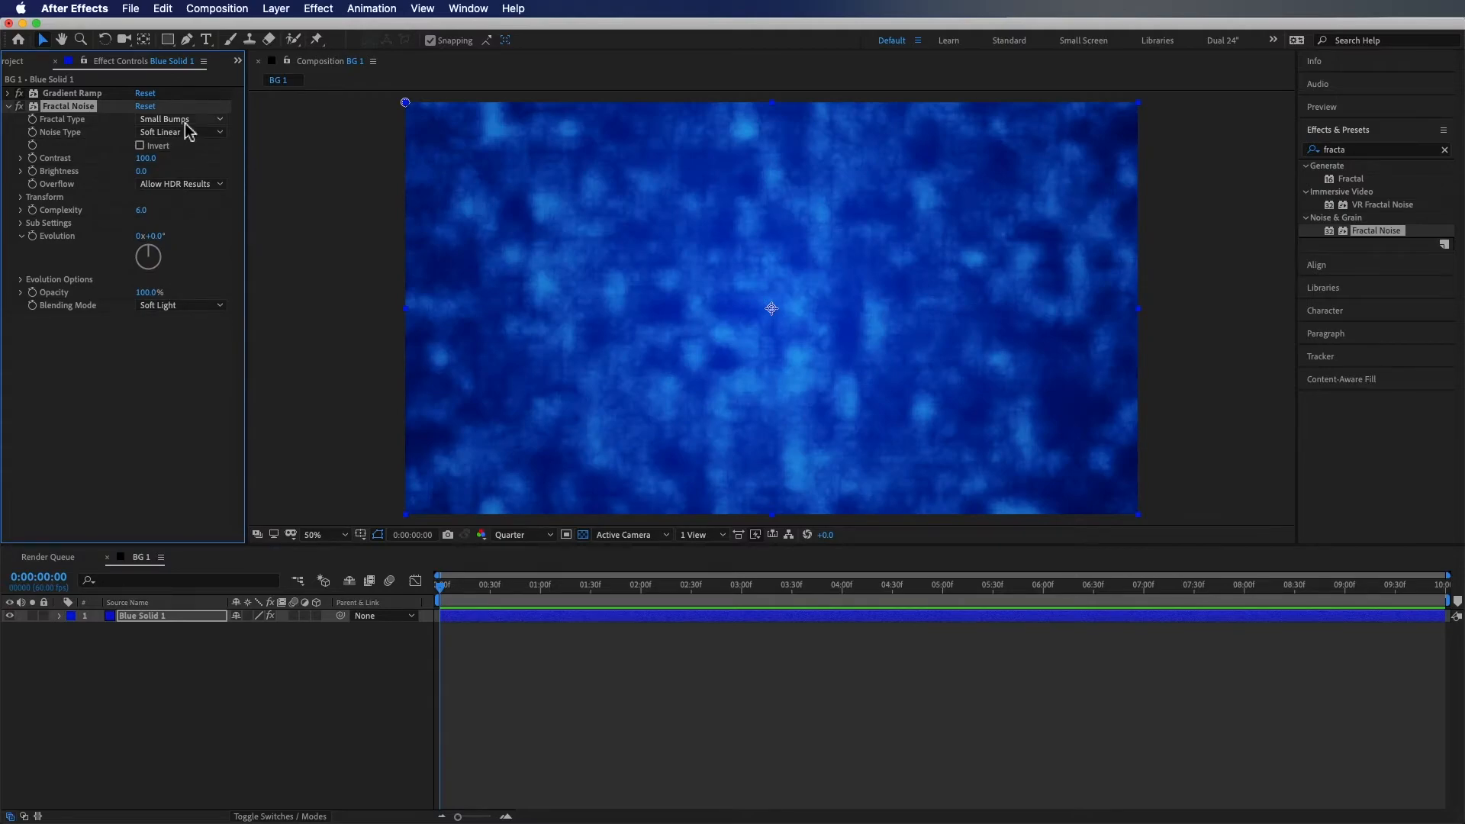
left_click(185, 125)
left_click(190, 351)
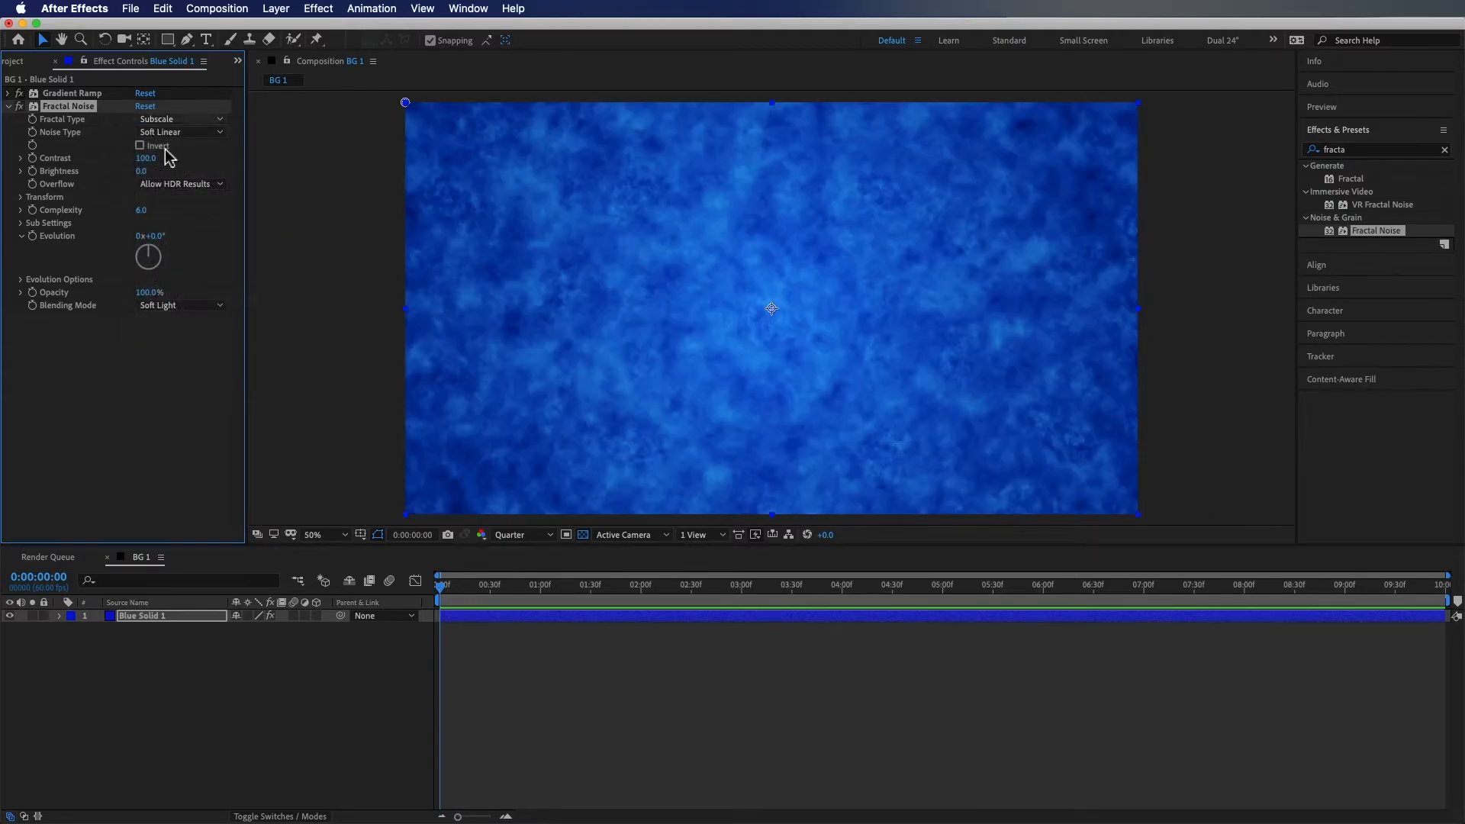
left_click(181, 121)
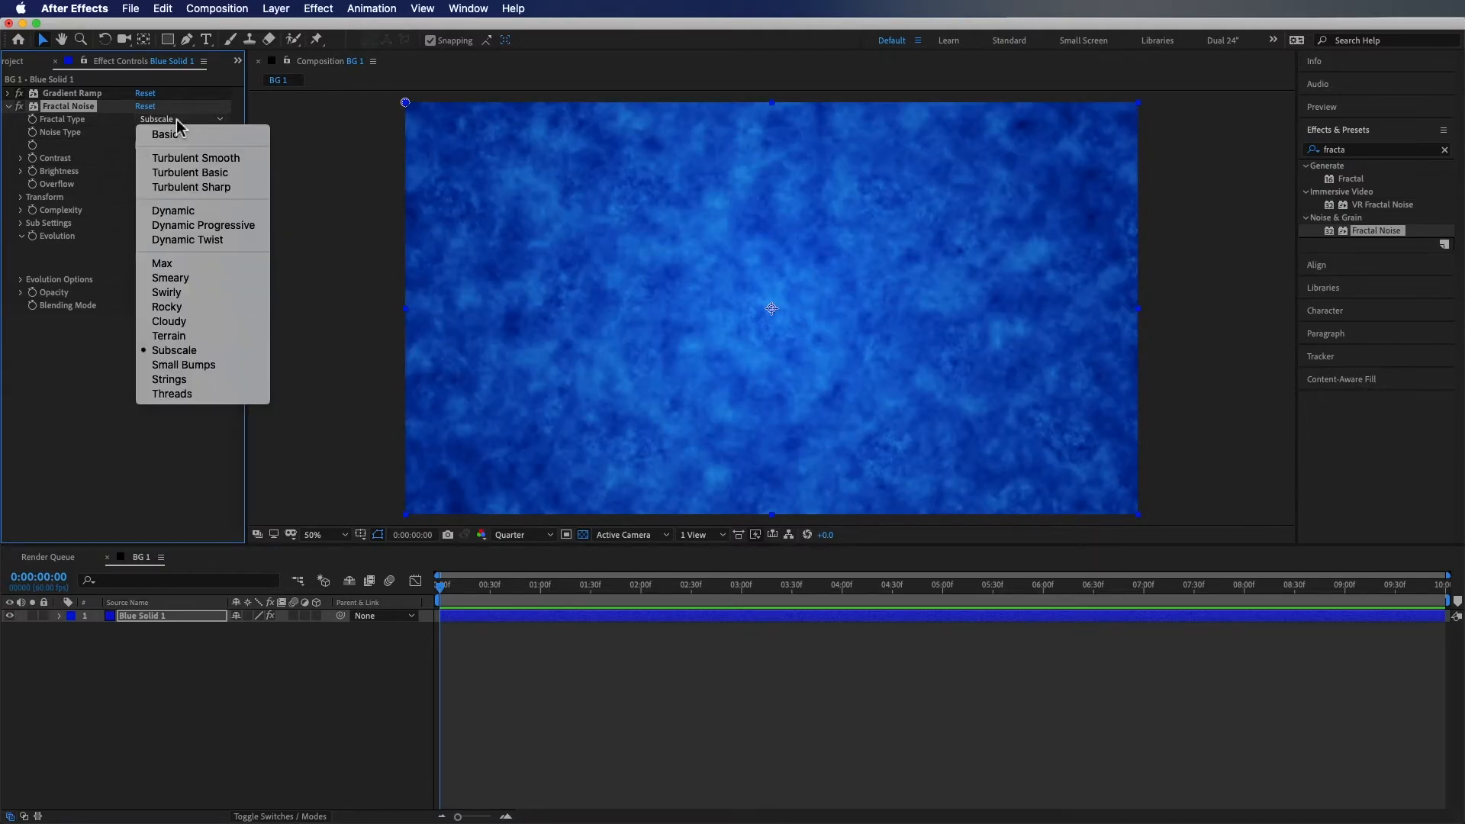
left_click(194, 337)
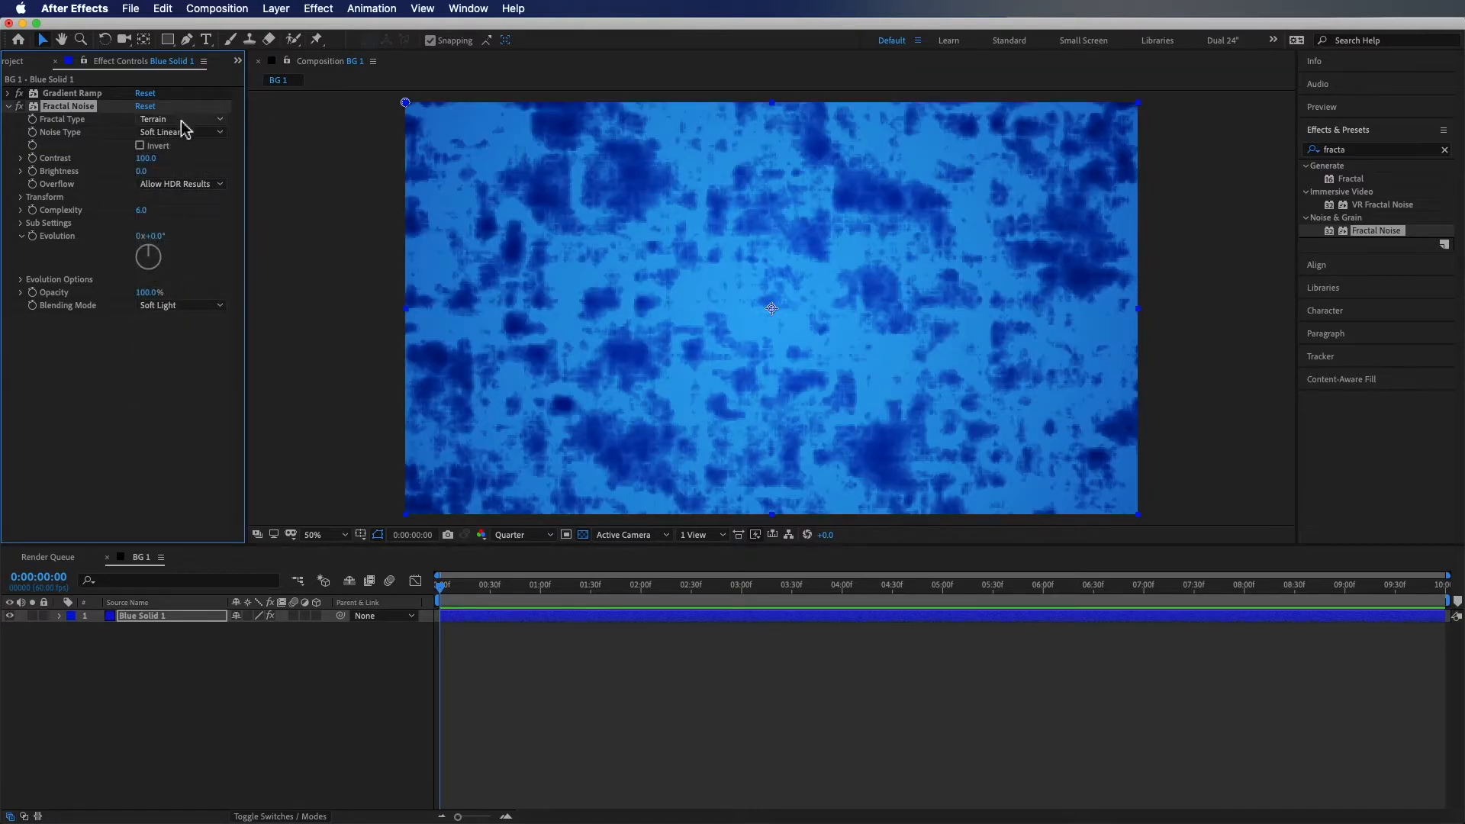
left_click(182, 122)
left_click(183, 315)
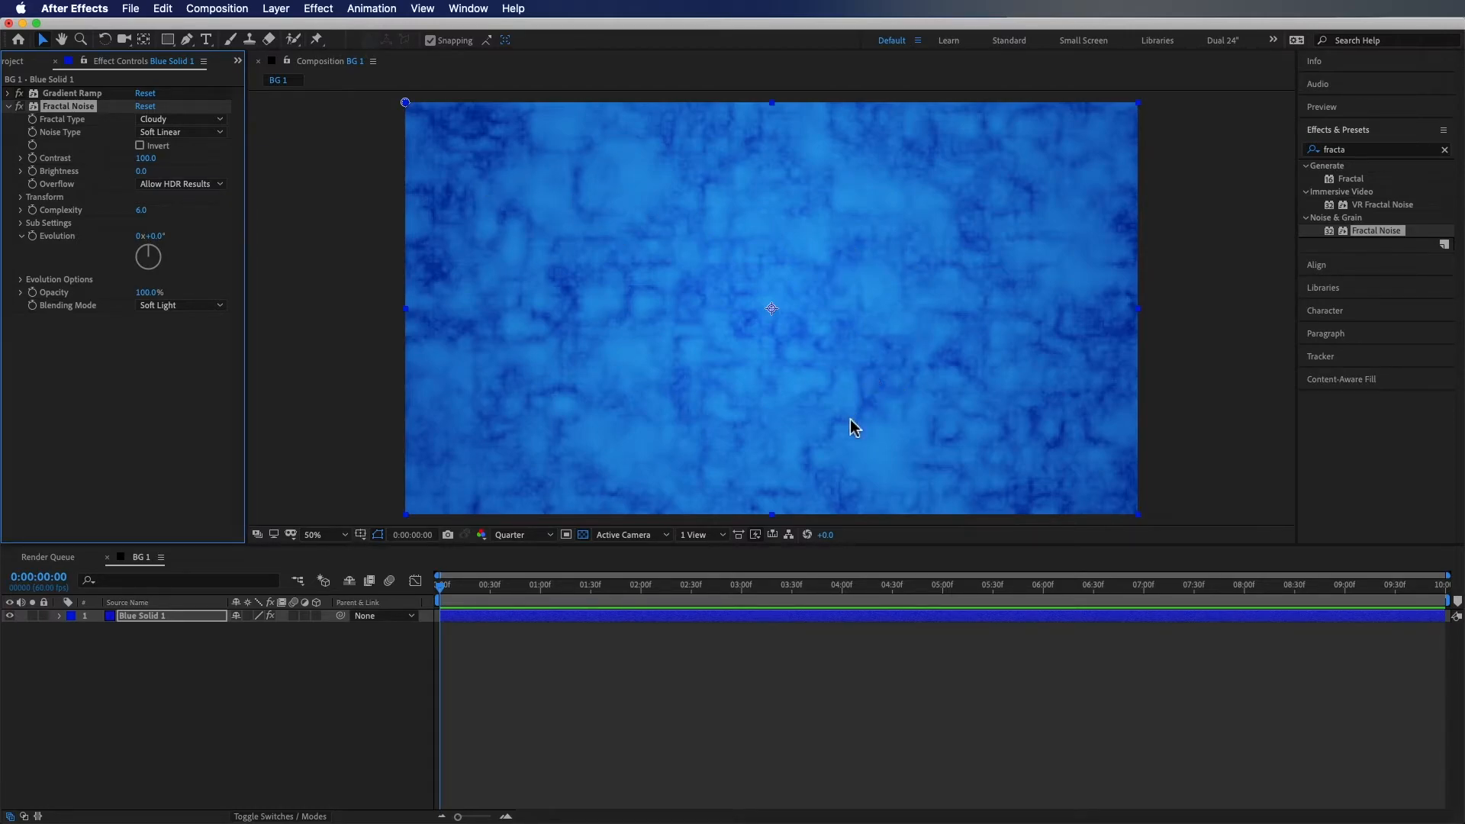
Enable Invert on the Fractal Noise and set the Fractal Type to Smeary
left_click(140, 145)
left_click(180, 119)
left_click(183, 308)
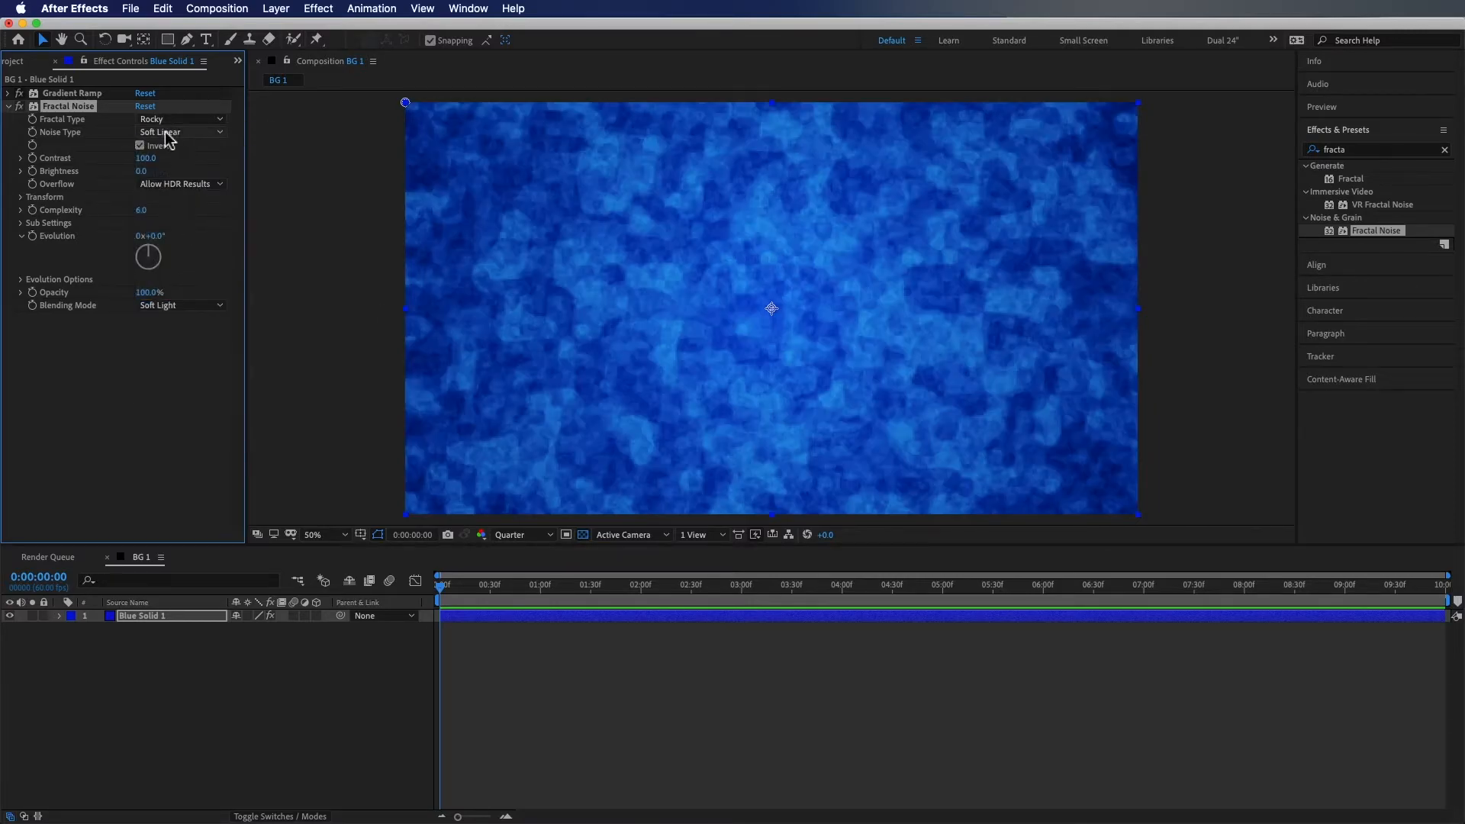
left_click(181, 119)
left_click(183, 282)
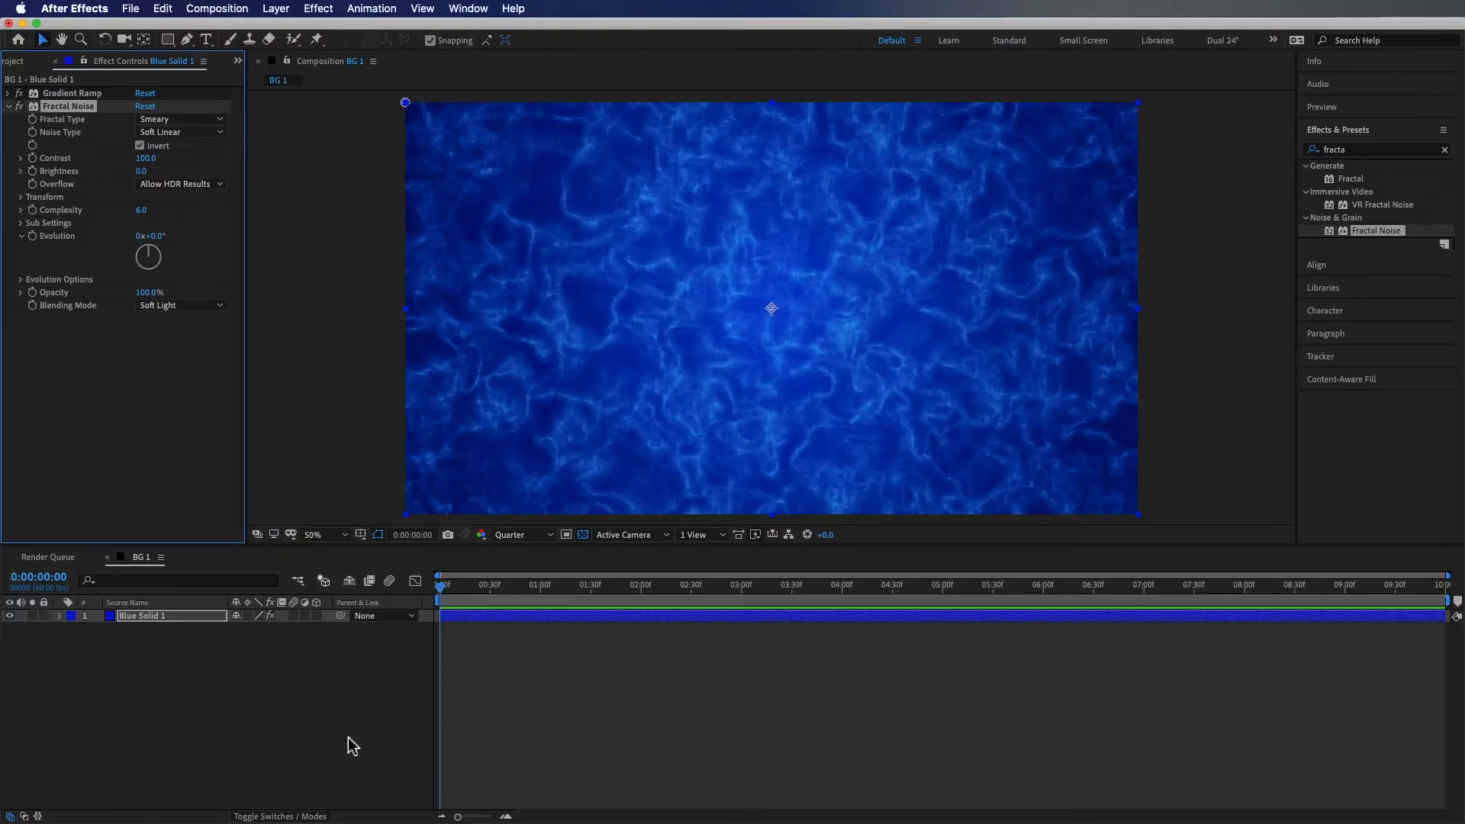
left_click(350, 746)
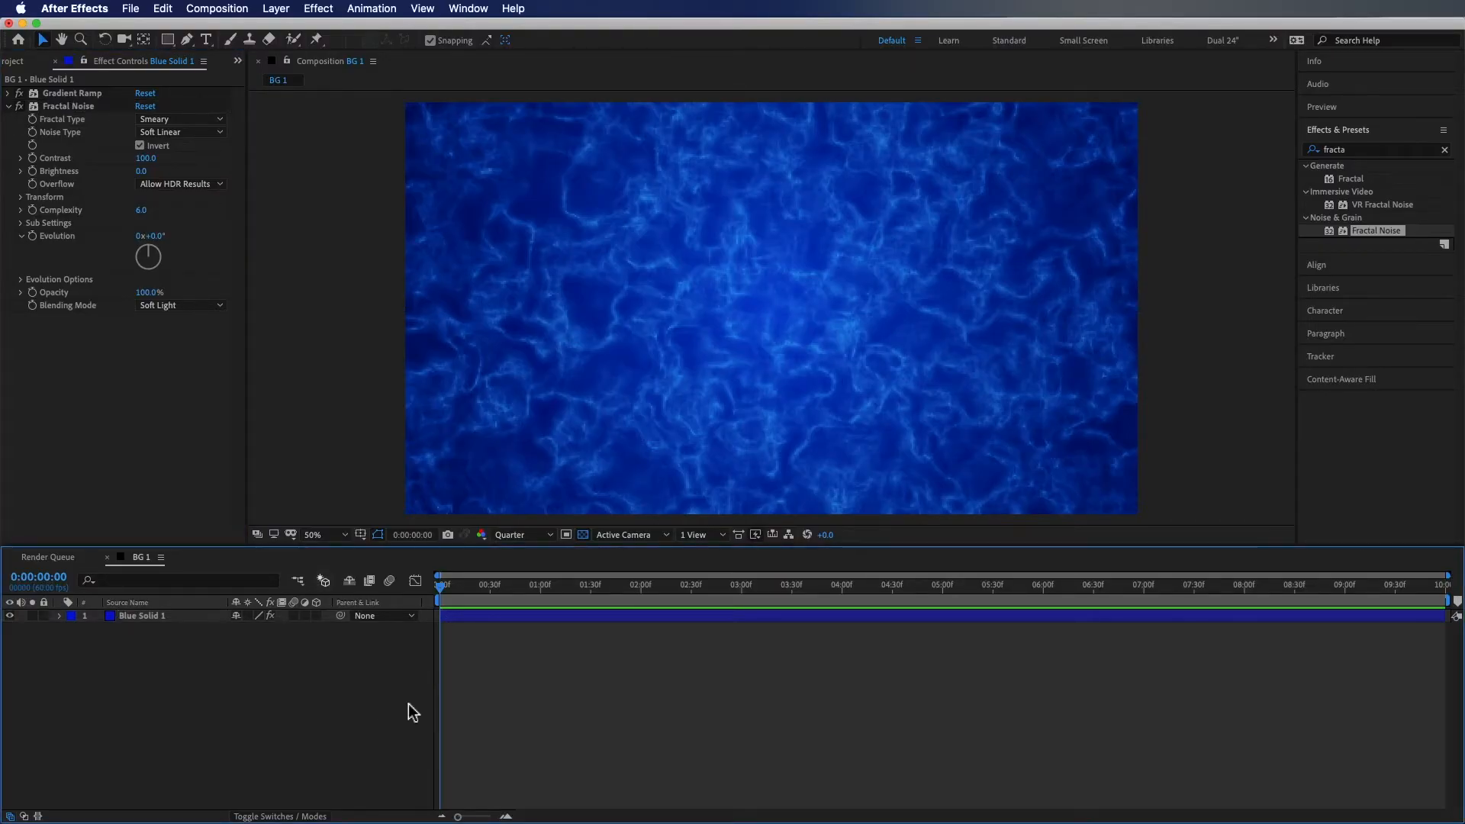
left_click_drag(618, 595, 347, 608)
Add the expression time*20 to the Fractal Noise Evolution property
mouse_move(150, 236)
left_mouse_down()
mouse_move(227, 227)
mouse_move(164, 235)
left_mouse_up()
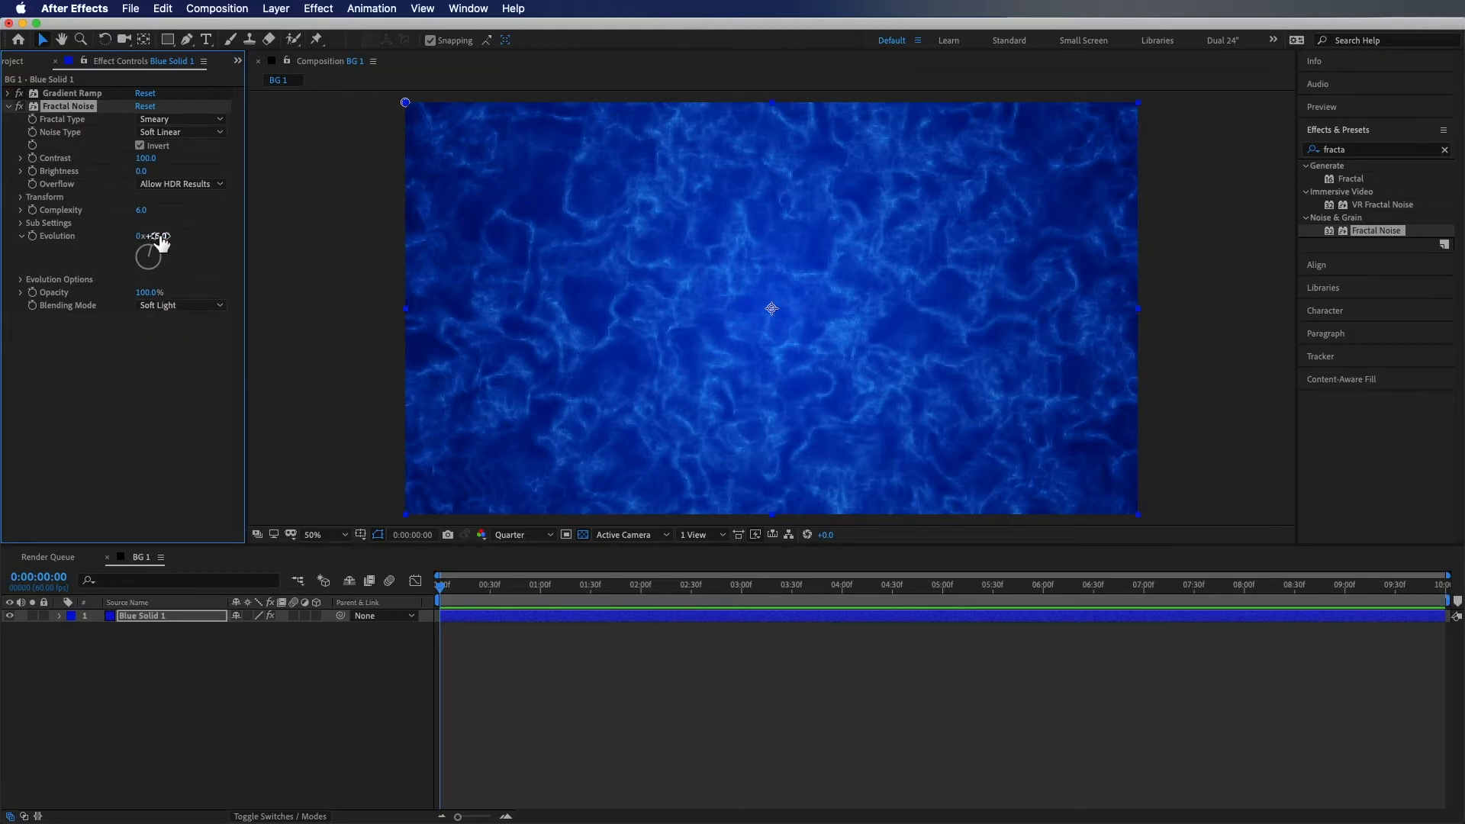
left_click(33, 238, "alt")
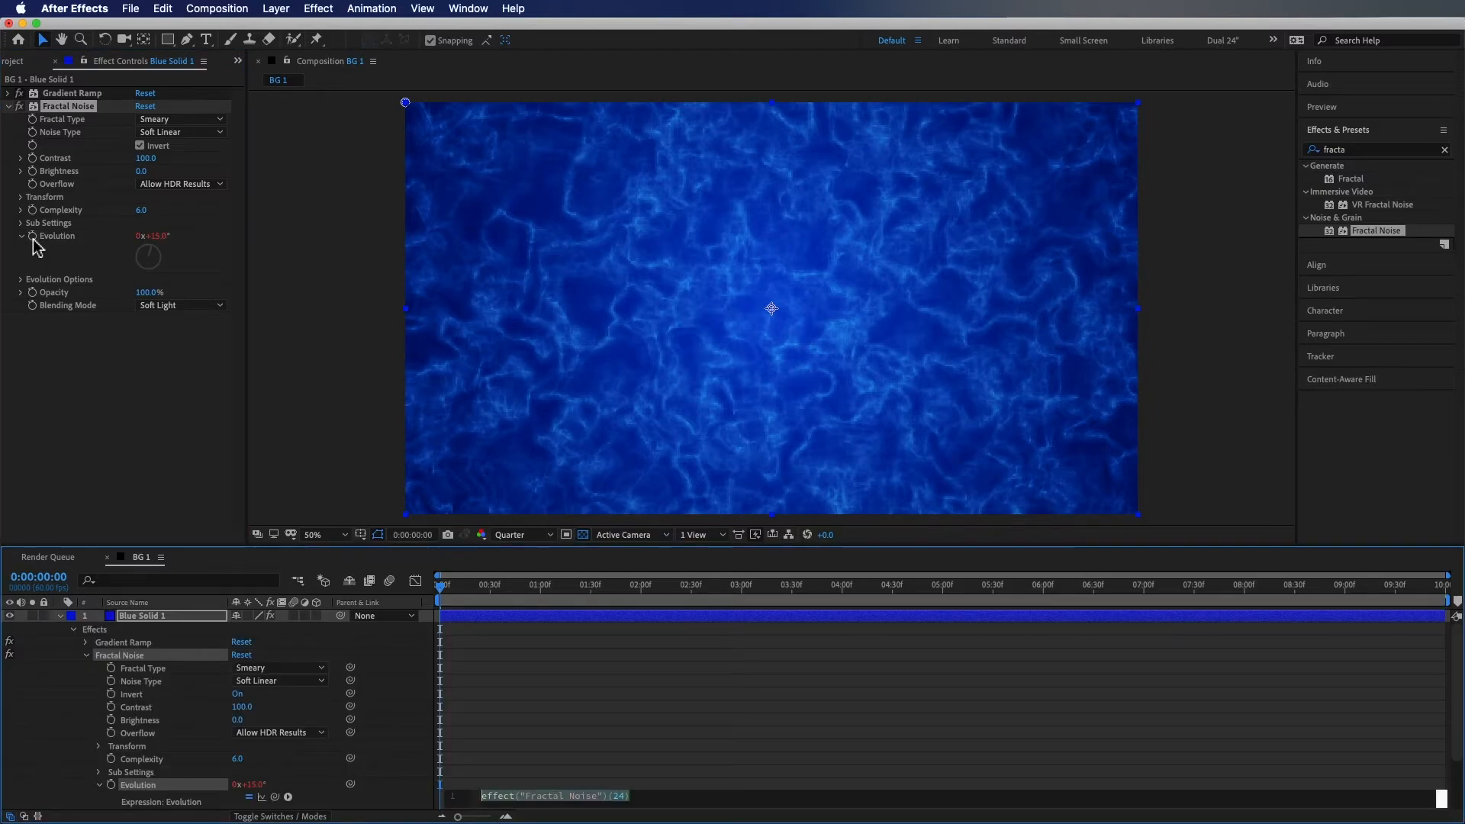
scroll(721, 694, "down", 3)
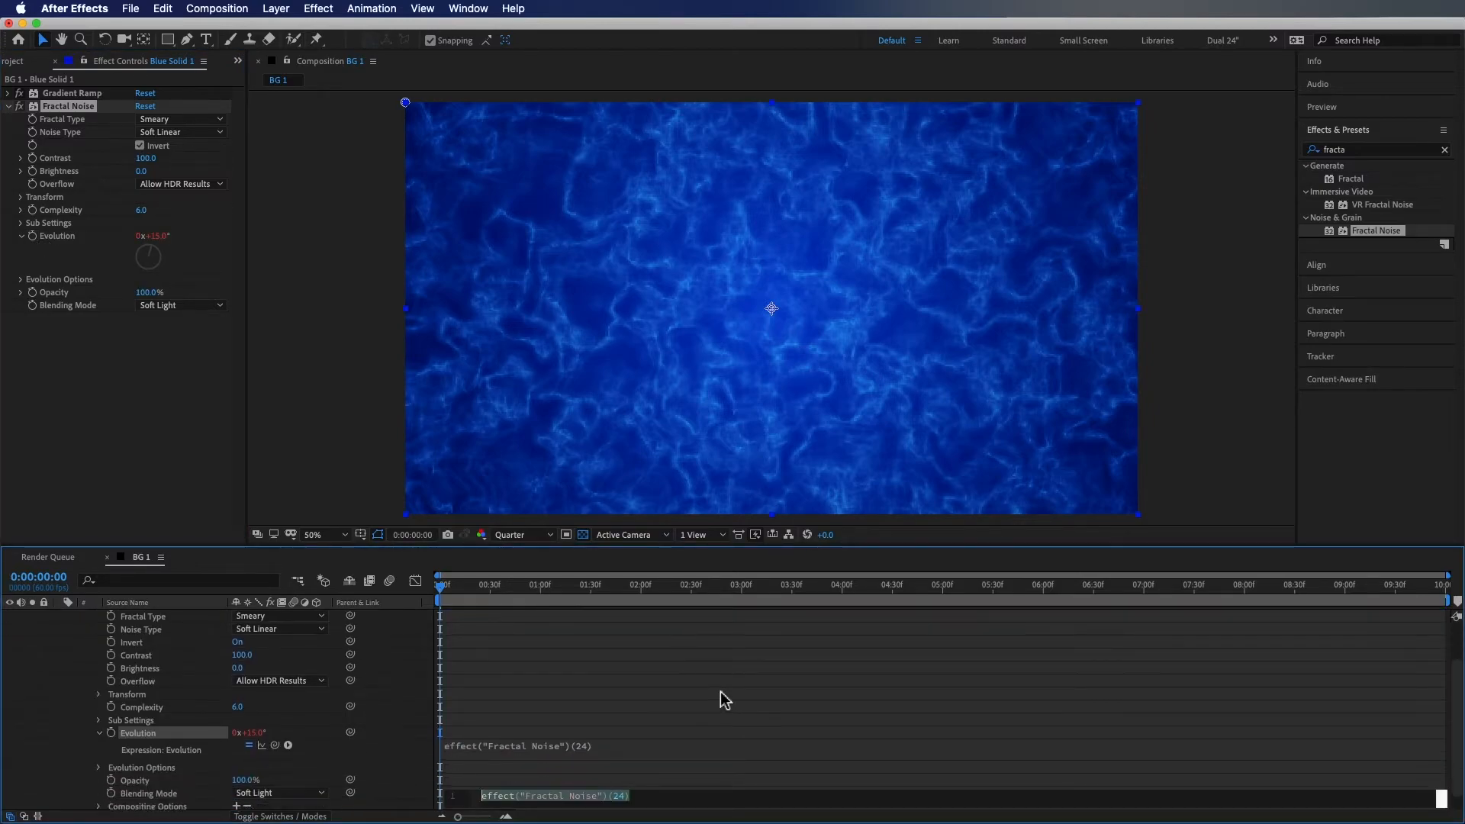
type("tim")
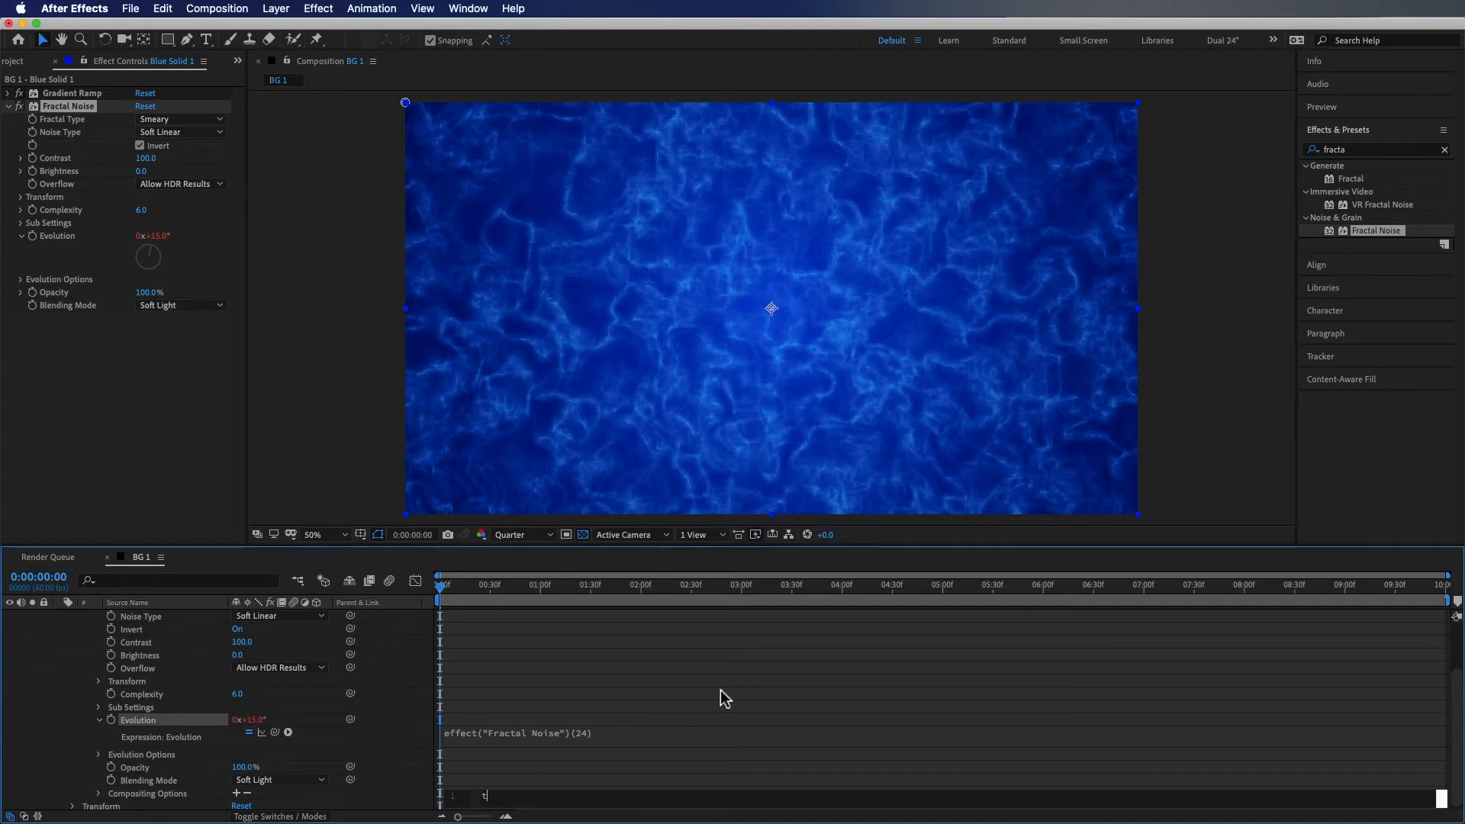
type("e*20")
key("KP_Enter")
mouse_move(441, 587)
left_mouse_down()
mouse_move(945, 609)
mouse_move(1354, 598)
mouse_move(439, 595)
mouse_move(1374, 592)
mouse_move(431, 600)
left_mouse_up()
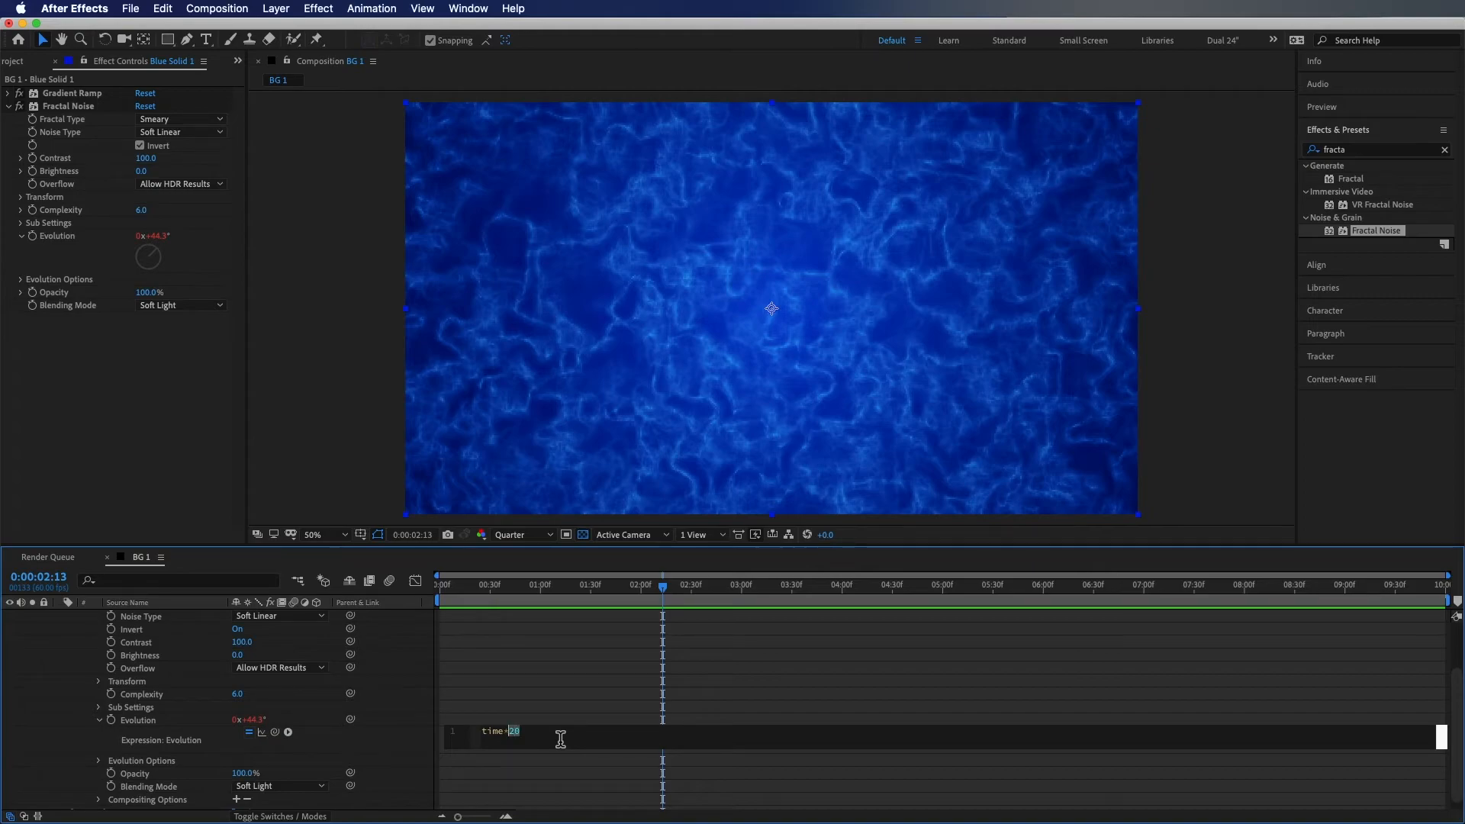
Change the Evolution expression's multiplier to 15 and scrub through the animation
type("15")
key("KP_Enter")
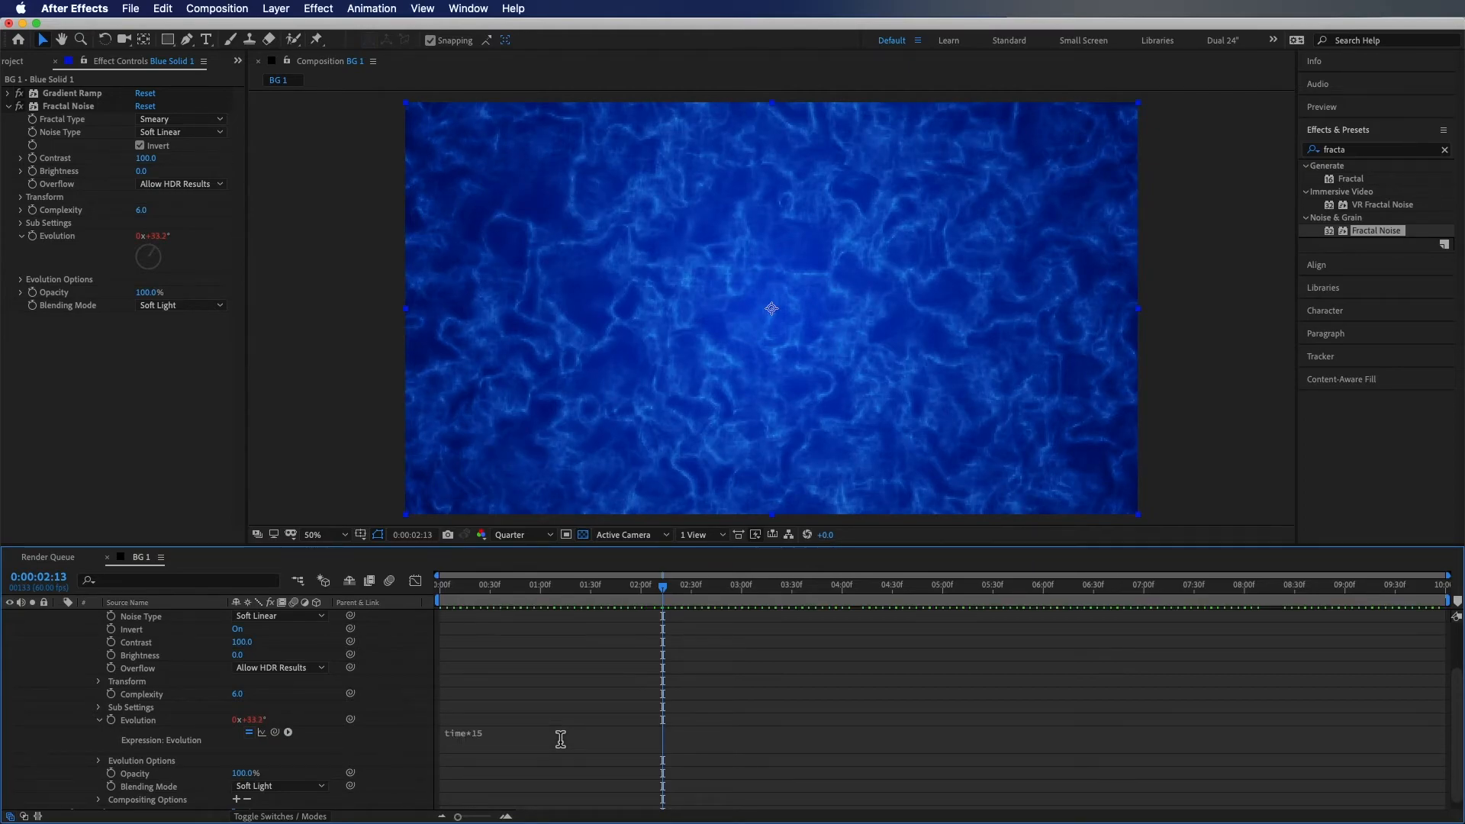
left_click_drag(664, 588, 518, 591)
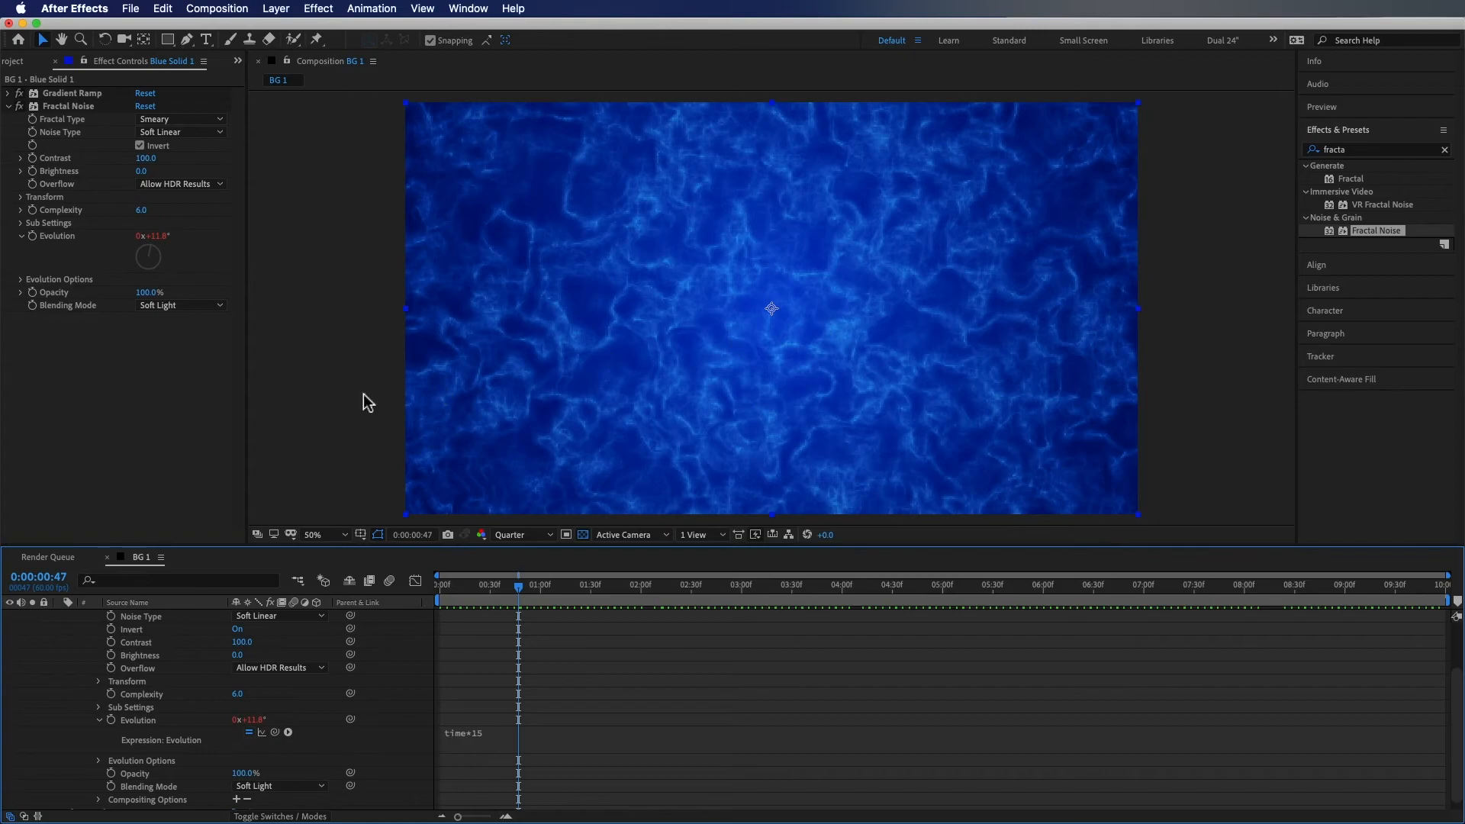
left_click(151, 292)
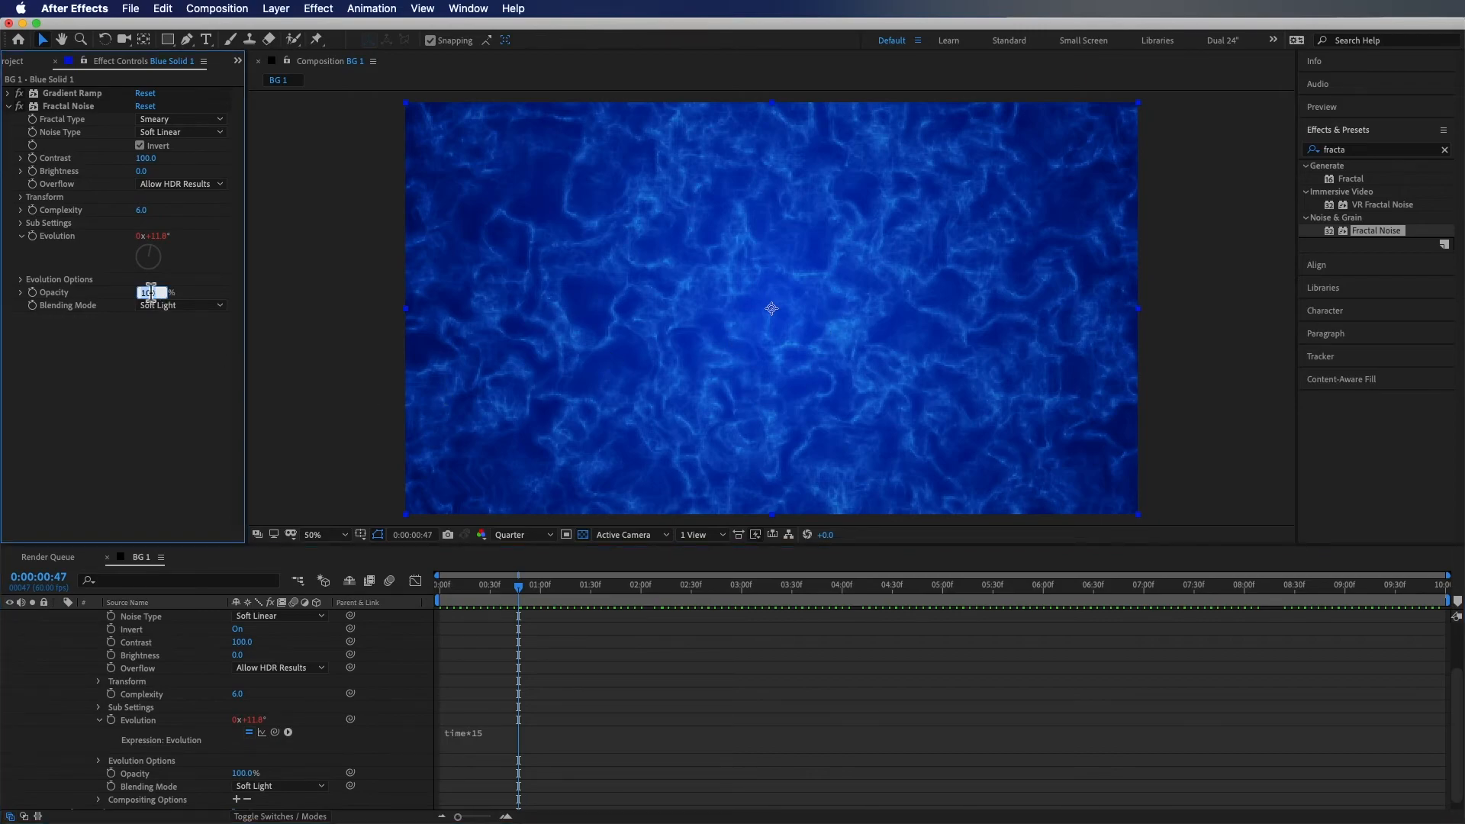
key("Return")
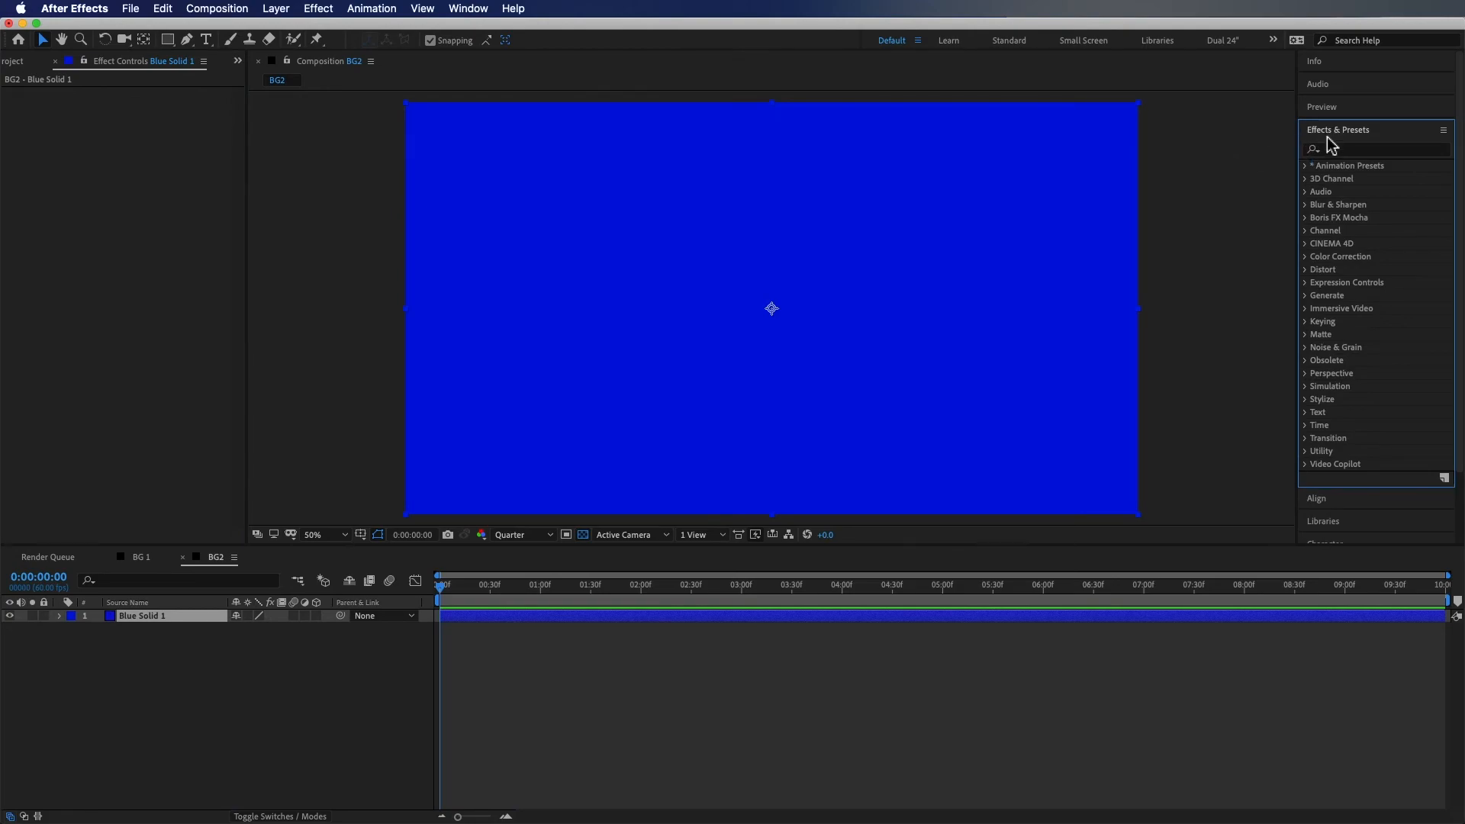
Apply the Germs background animation preset from Animation Presets to the solid in the BG2 composition
left_click(1305, 166)
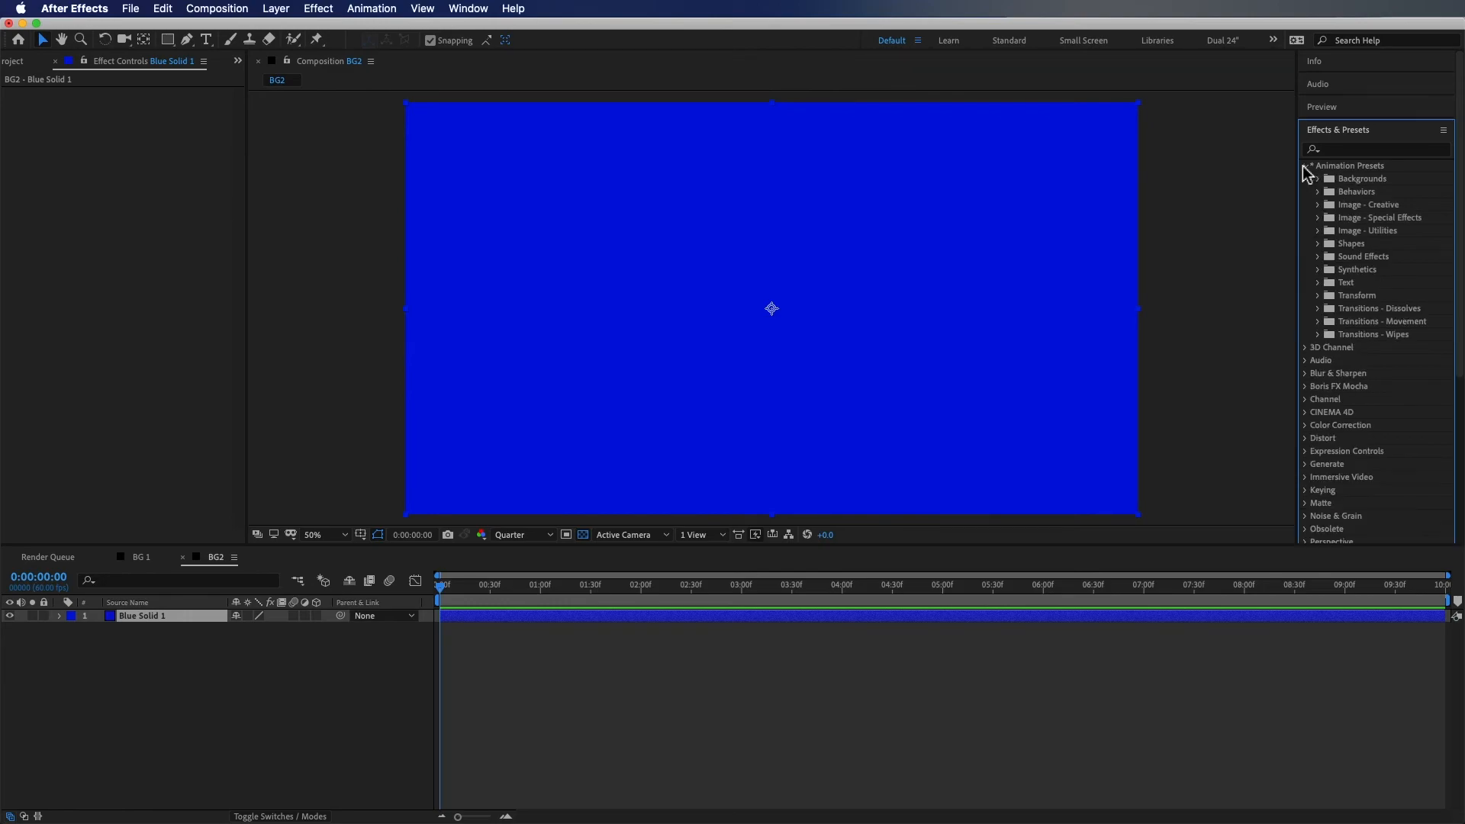
left_click(1320, 179)
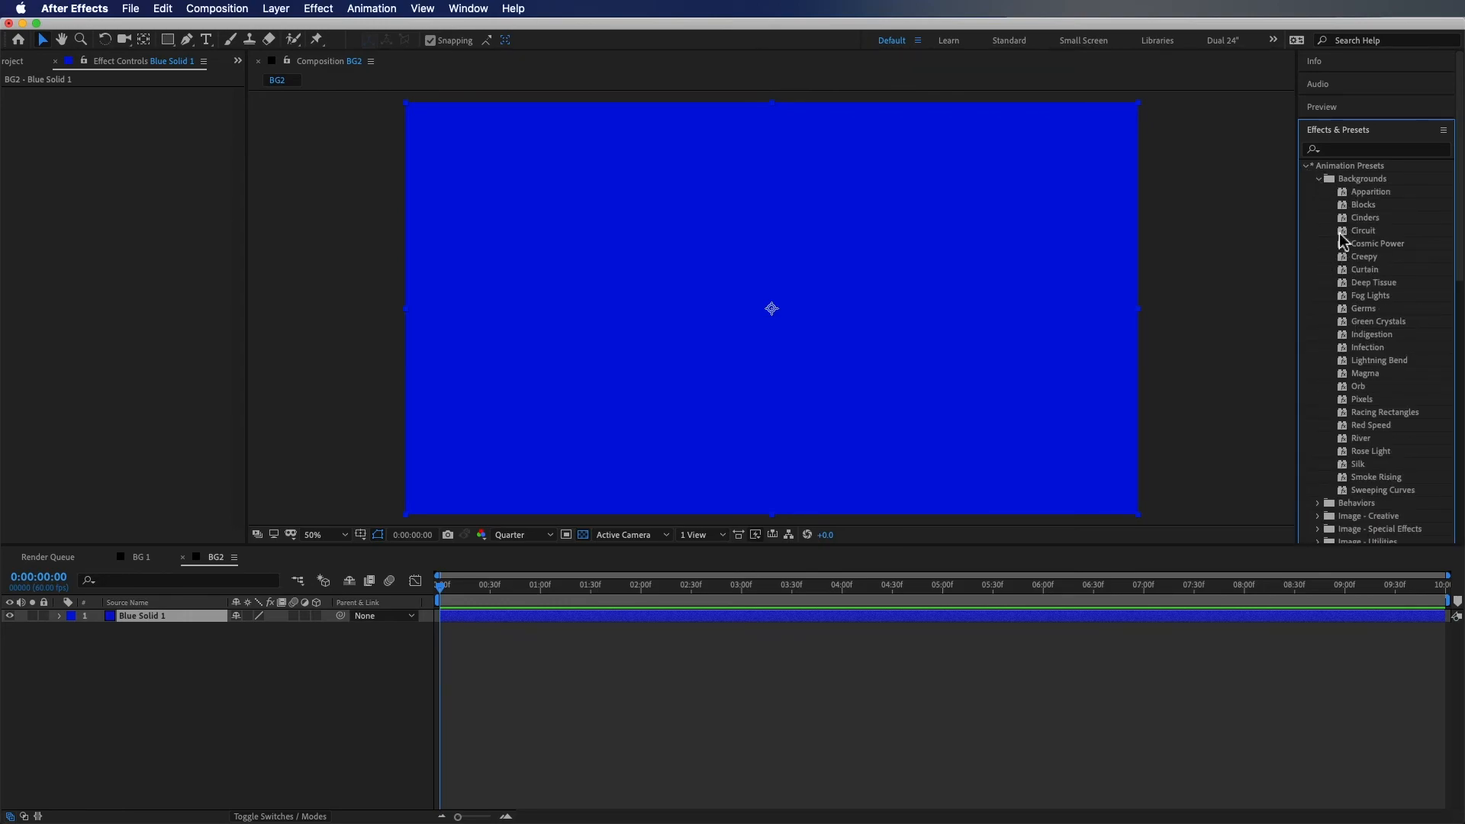
left_click_drag(1350, 309, 1022, 268)
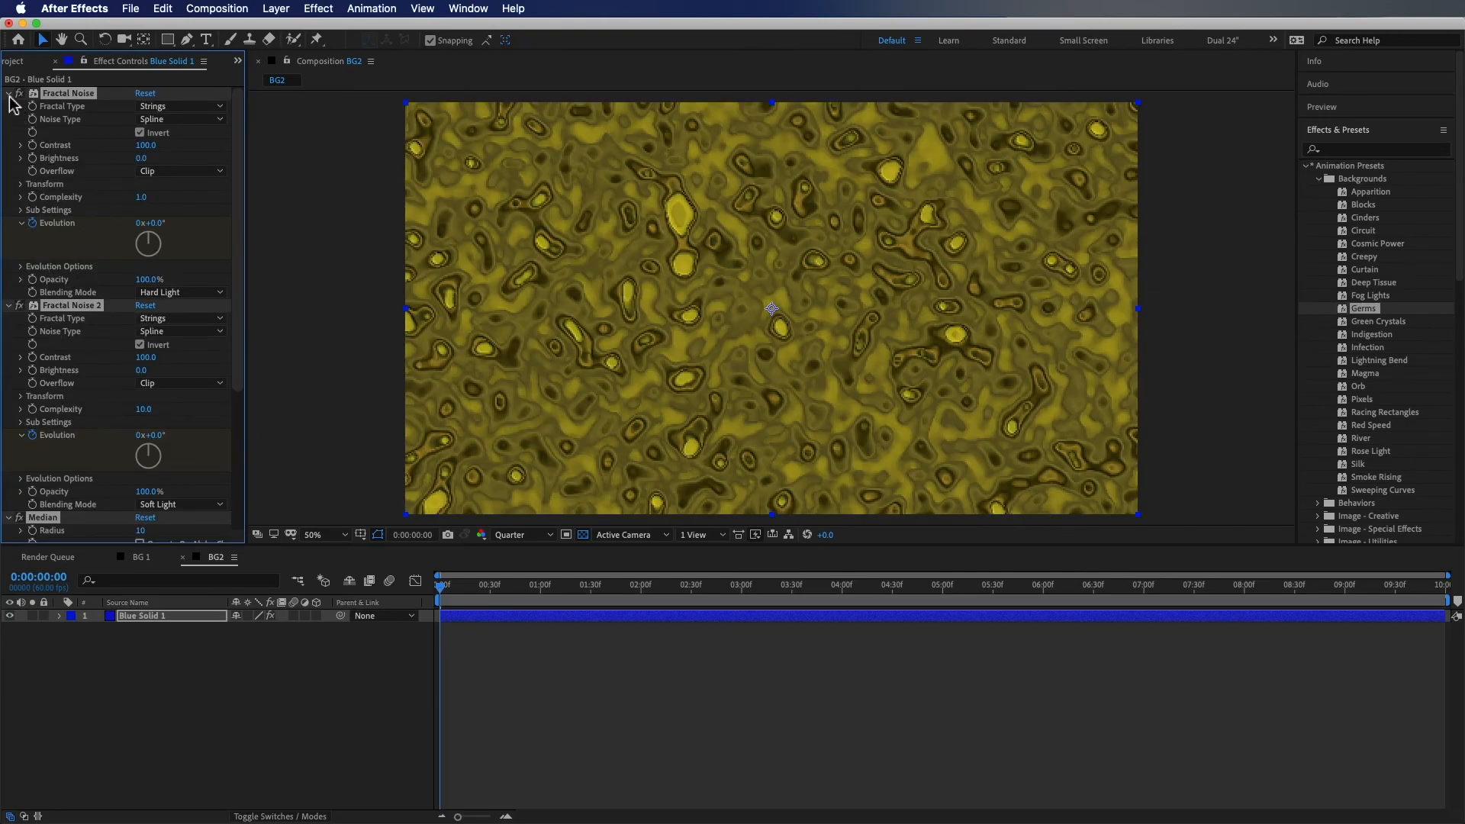
scroll(147, 290, "down", 5)
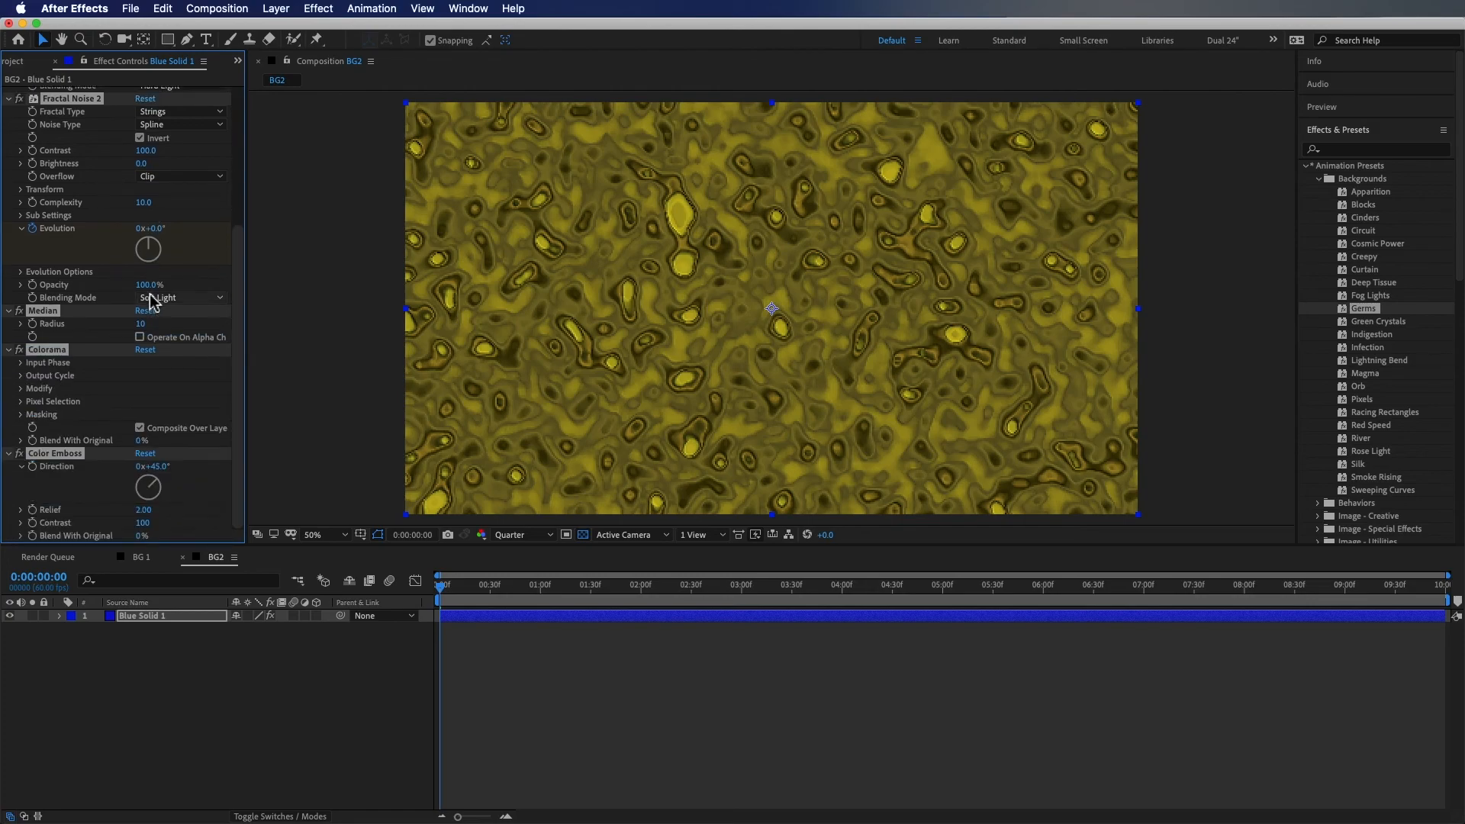
scroll(84, 195, "up", 5)
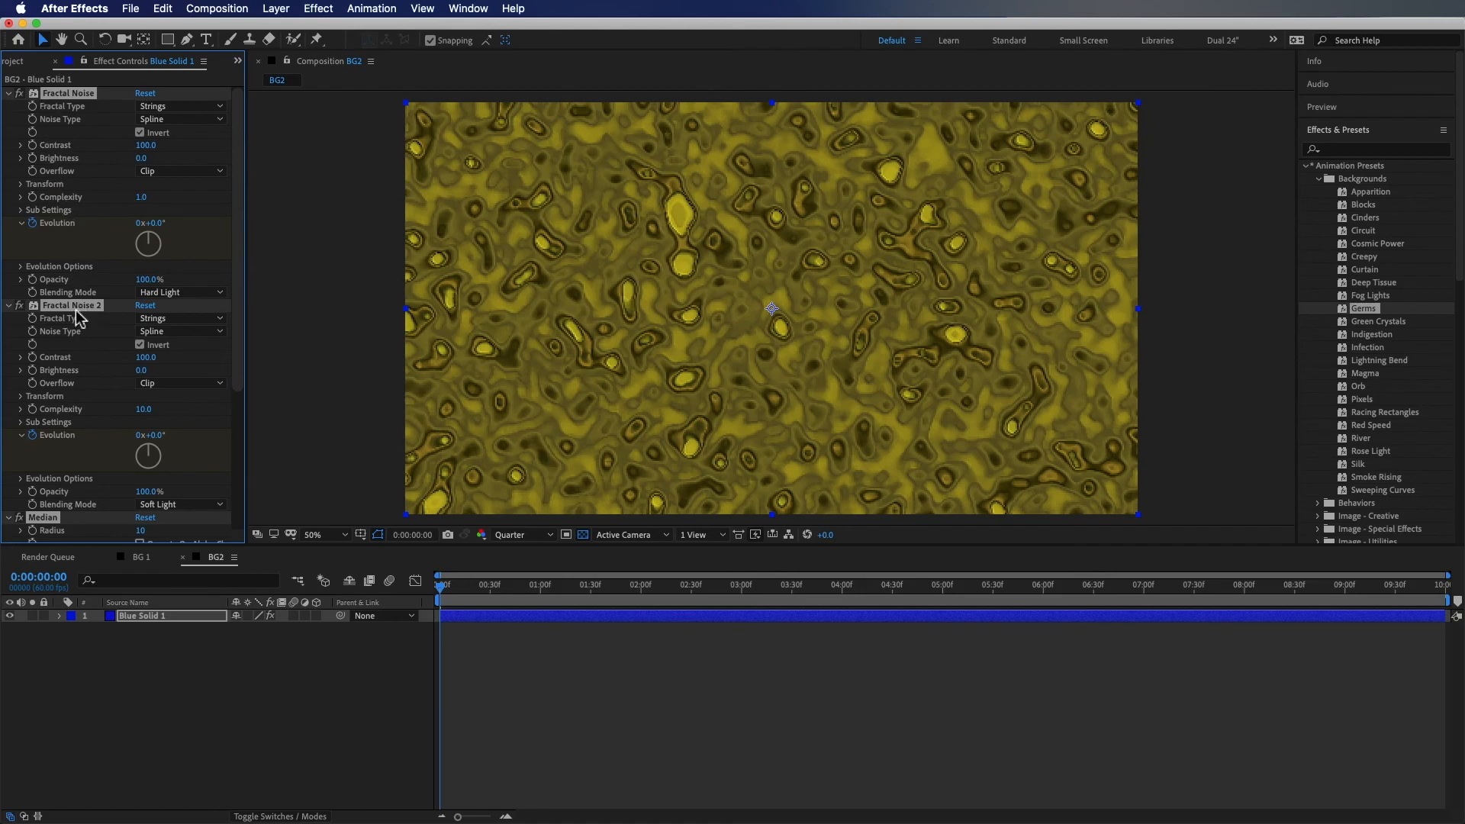
scroll(83, 316, "down", 1)
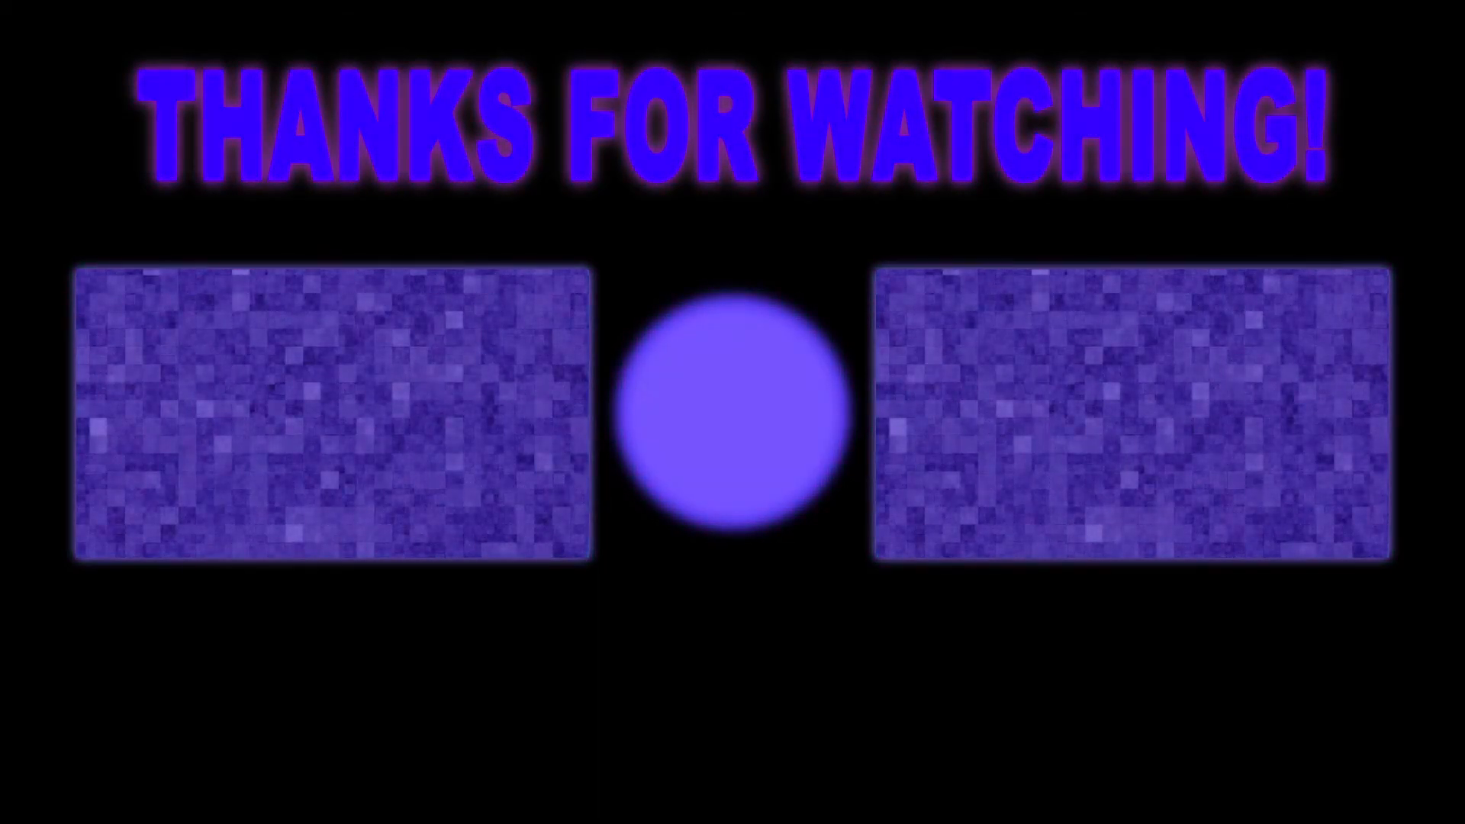